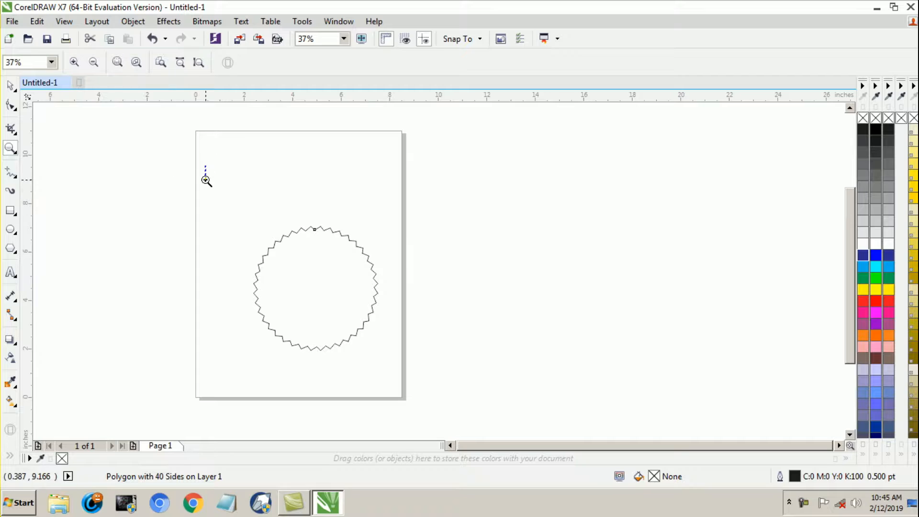
# - Set the serrated polygon's number of sides to 45
pyautogui.click(10, 85)
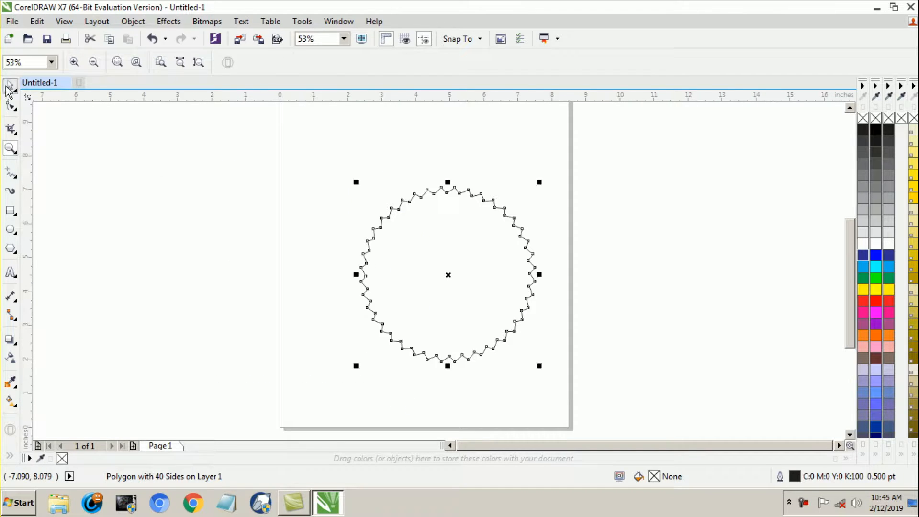
pyautogui.write('45')
pyautogui.press('Return')
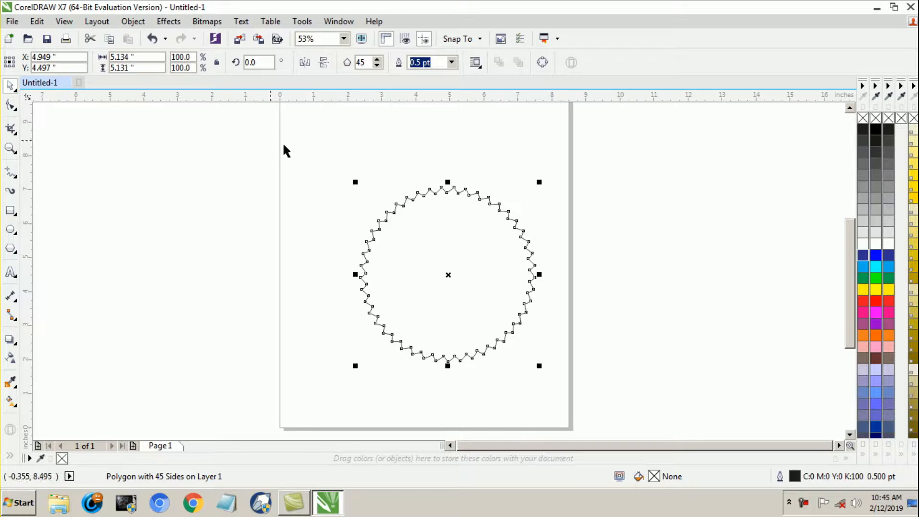
pyautogui.scroll(2, 532, 340)
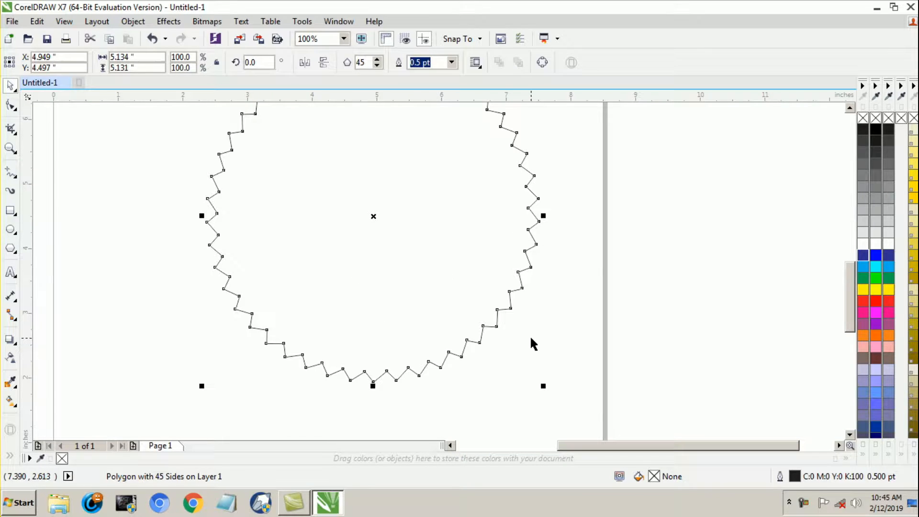
pyautogui.click(536, 330)
pyautogui.scroll(-2, 536, 331)
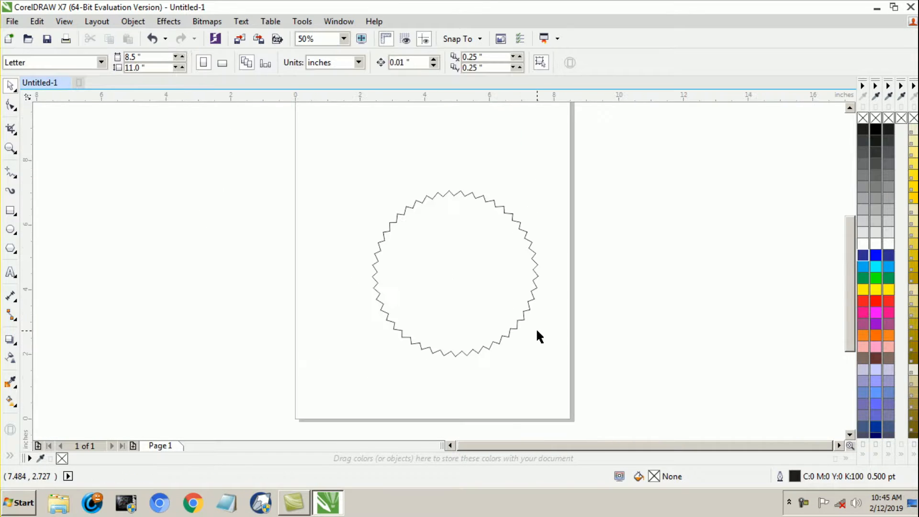
# - Enlarge the 45-sided polygon to about 5.57 inches across and center it at about X 4.51, Y 4.71 inches
pyautogui.click(504, 314)
pyautogui.moveTo(540, 359)
pyautogui.mouseDown()
pyautogui.moveTo(541, 373)
pyautogui.moveTo(546, 367)
pyautogui.mouseUp()
pyautogui.click(579, 323)
pyautogui.moveTo(519, 292); pyautogui.dragTo(505, 285)
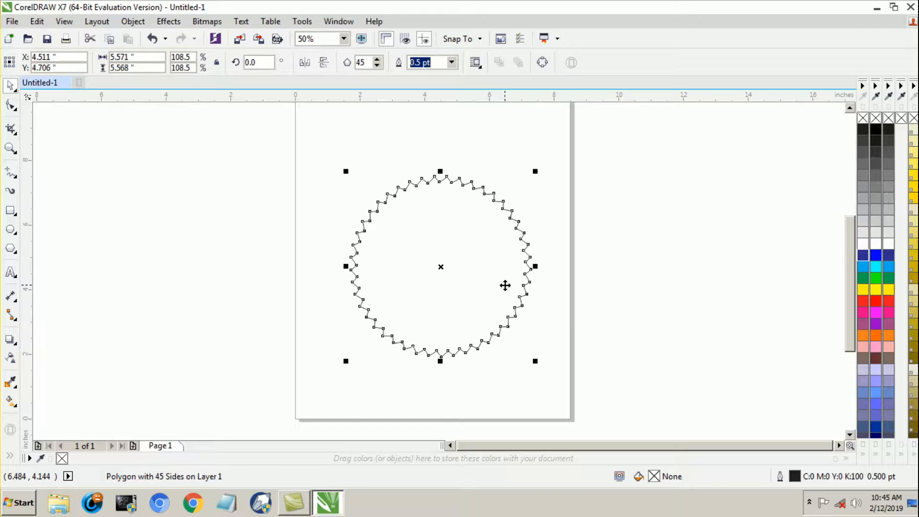
# - Apply a nearly horizontal black-to-white linear fountain fill across the polygon and remove its outline
pyautogui.click(11, 401)
pyautogui.moveTo(504, 209); pyautogui.dragTo(339, 325)
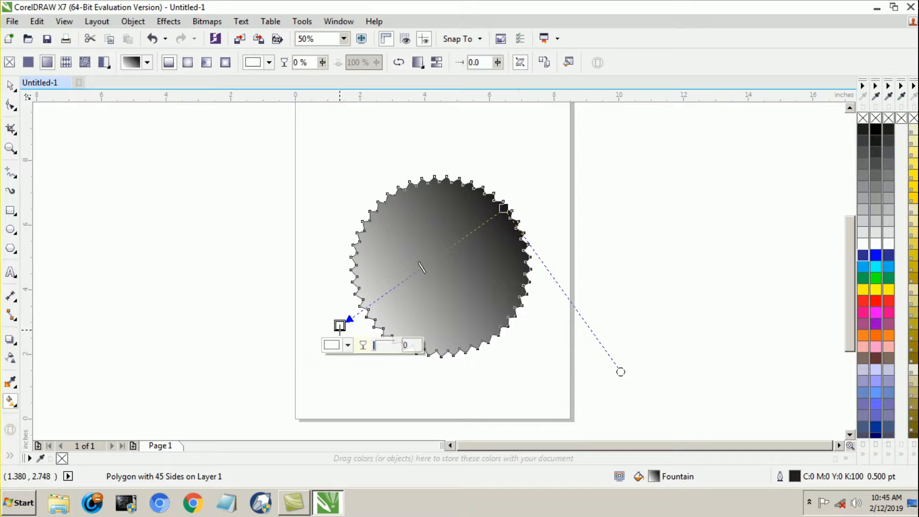
pyautogui.rightClick(862, 118)
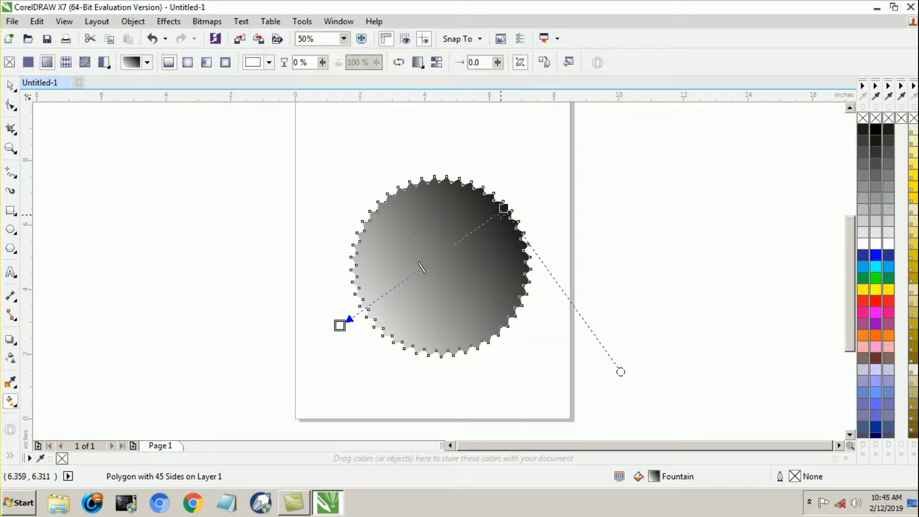
pyautogui.moveTo(503, 209); pyautogui.dragTo(528, 244)
pyautogui.moveTo(338, 325); pyautogui.dragTo(352, 260)
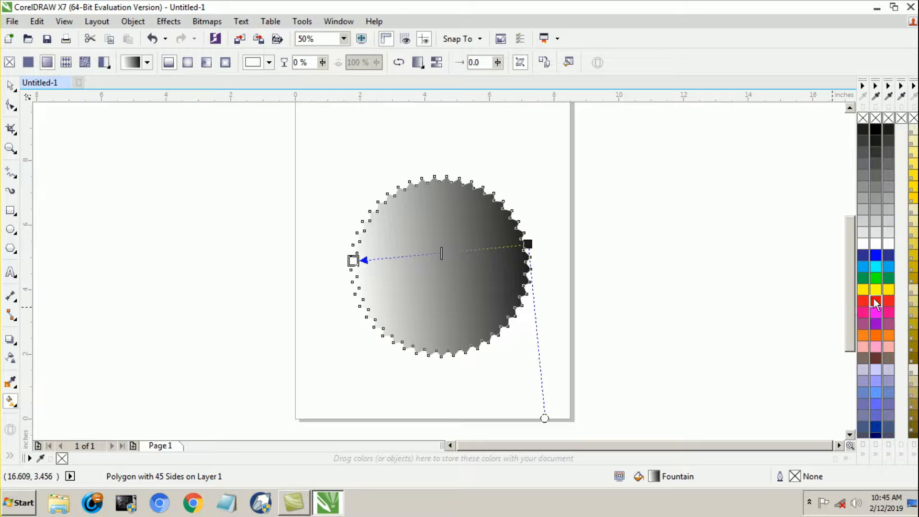
# - Color the gradient's white end red, and add a white stop at 80% plus red stops at 52% and 12%
pyautogui.click(875, 302)
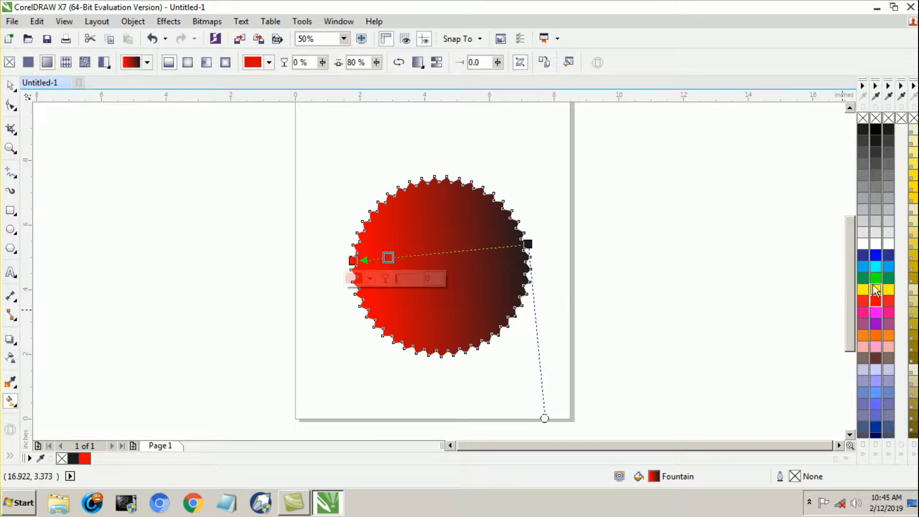
pyautogui.click(875, 245)
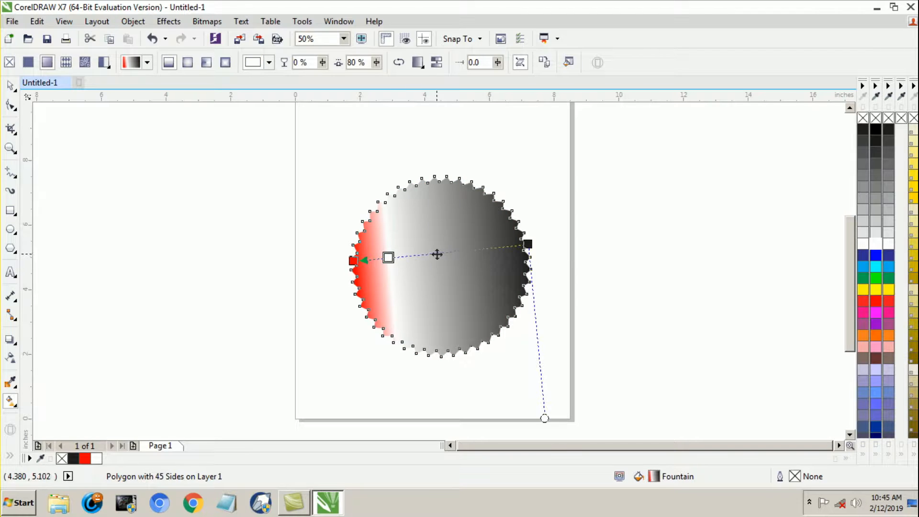
pyautogui.doubleClick(436, 253)
pyautogui.click(875, 301)
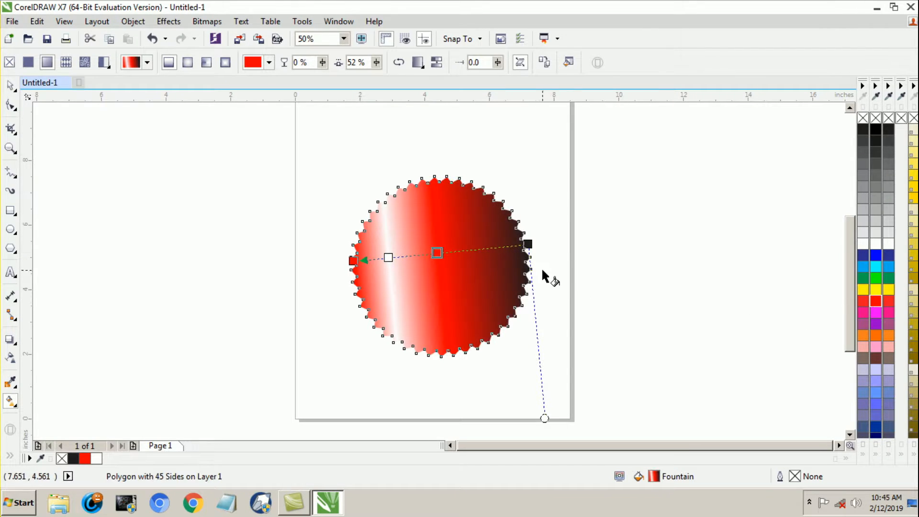
pyautogui.doubleClick(506, 246)
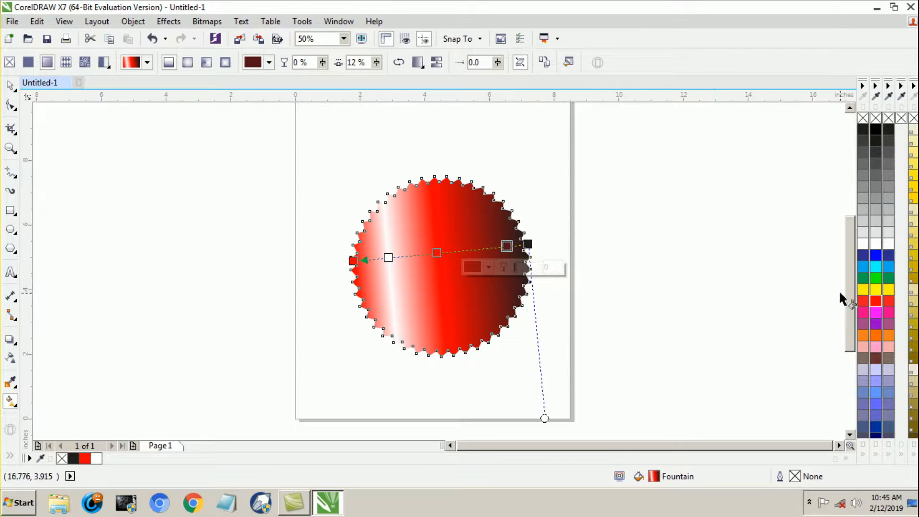
pyautogui.click(875, 301)
# - Turn the polygon's gradient diagonal, running from its upper right to its lower left edge, and color the end stop black
pyautogui.moveTo(506, 246); pyautogui.dragTo(378, 327)
pyautogui.moveTo(527, 244); pyautogui.dragTo(506, 209)
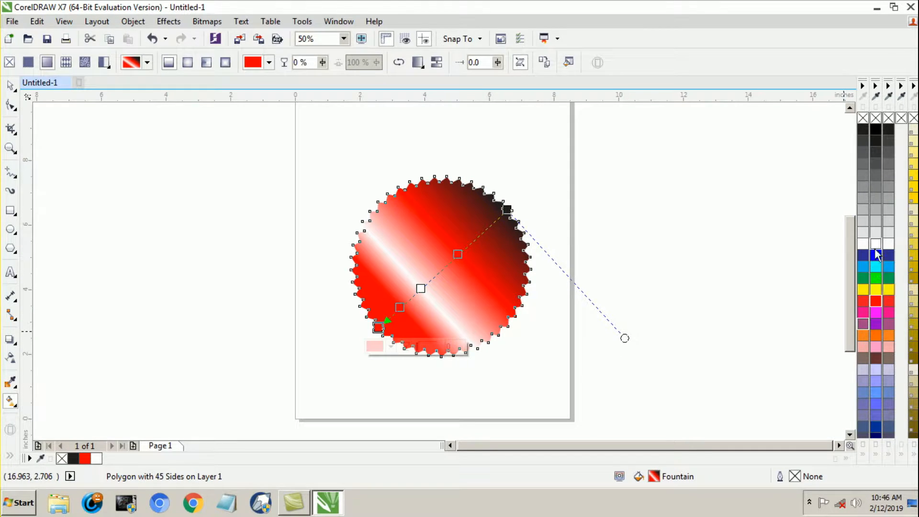
pyautogui.click(874, 133)
# - Recolor the gradient's white stop light gray and the 38% red stop black, adjusting both stops' positions along the diagonal
pyautogui.moveTo(402, 306); pyautogui.dragTo(433, 276)
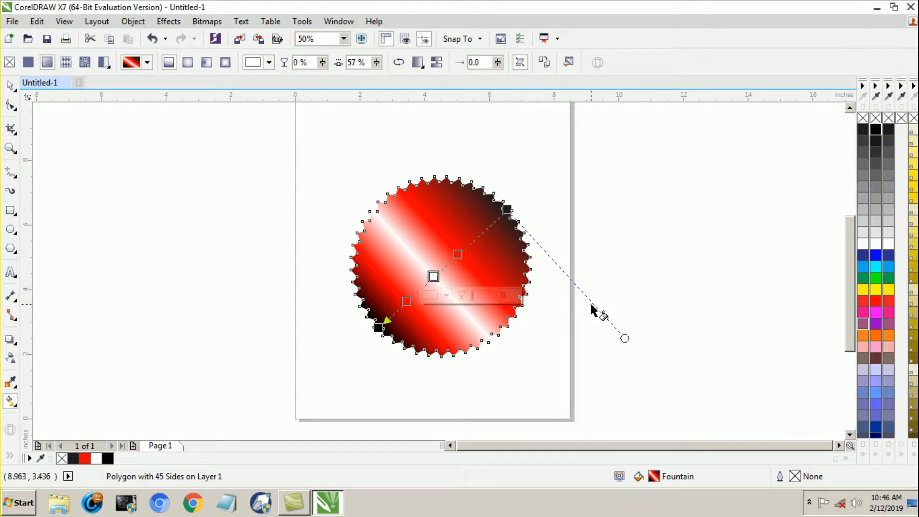
pyautogui.click(872, 234)
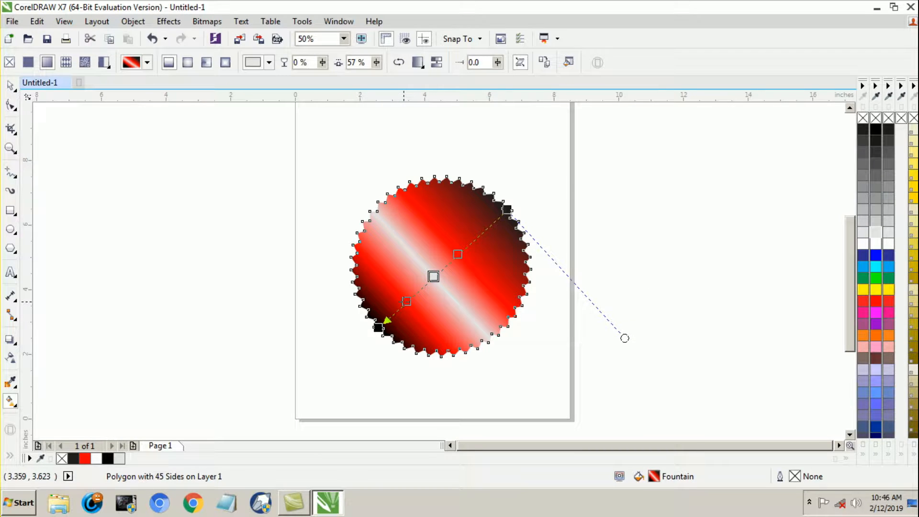
pyautogui.click(457, 254)
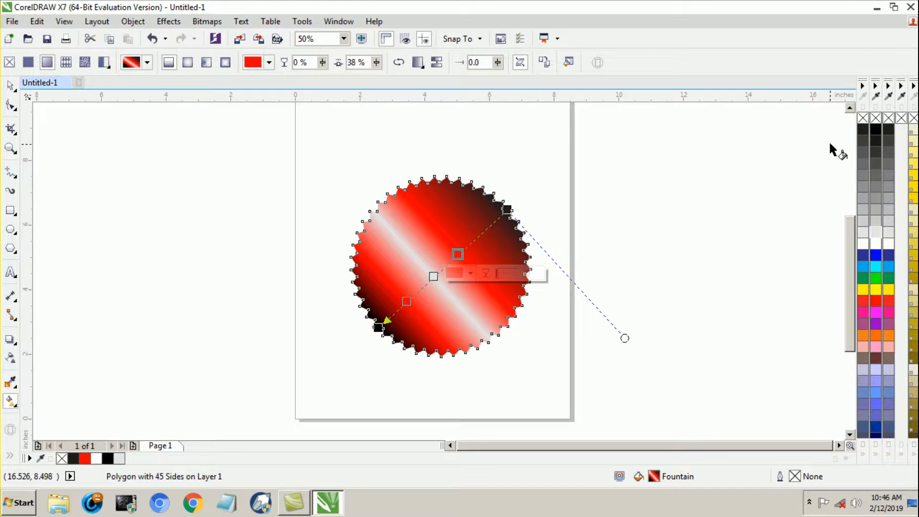
pyautogui.click(872, 127)
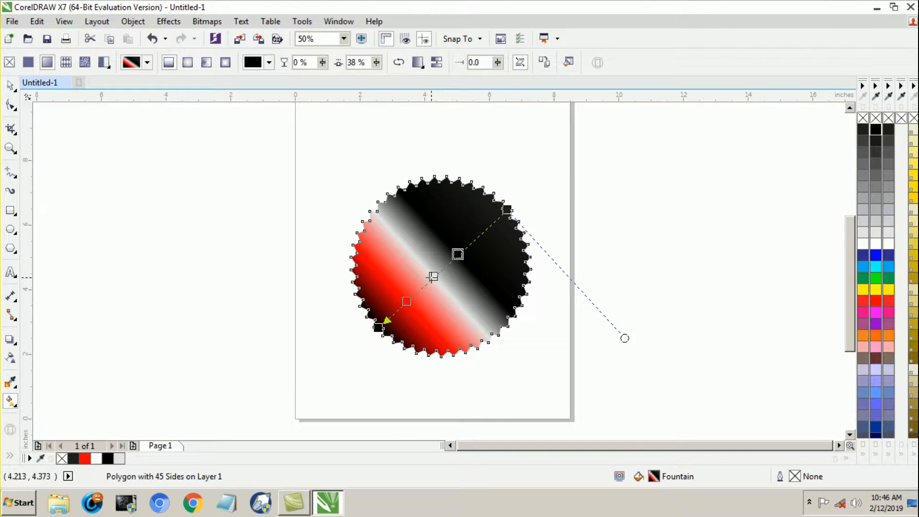
pyautogui.moveTo(432, 278); pyautogui.dragTo(426, 283)
pyautogui.moveTo(457, 254); pyautogui.dragTo(453, 258)
# - Add a red gradient stop at 17%, and shift the middle black stop to 42% and the light gray stop to 62%
pyautogui.doubleClick(485, 230)
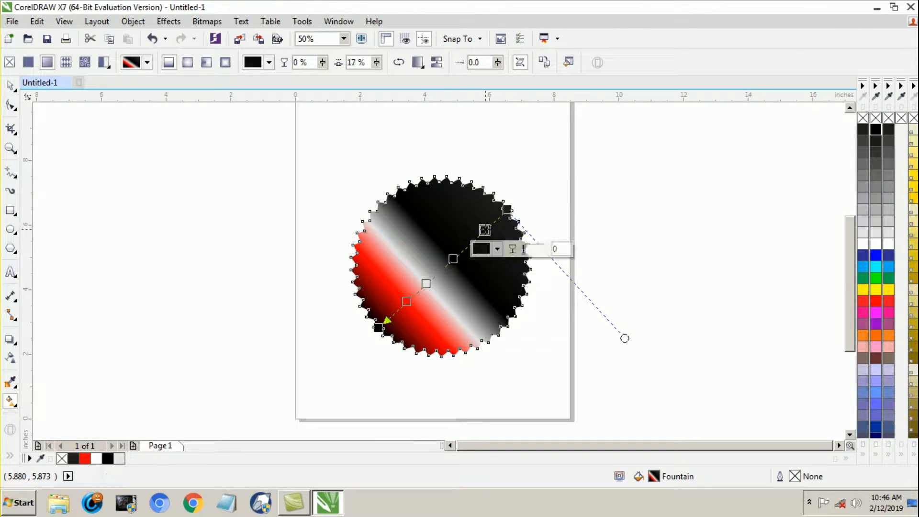
pyautogui.click(875, 300)
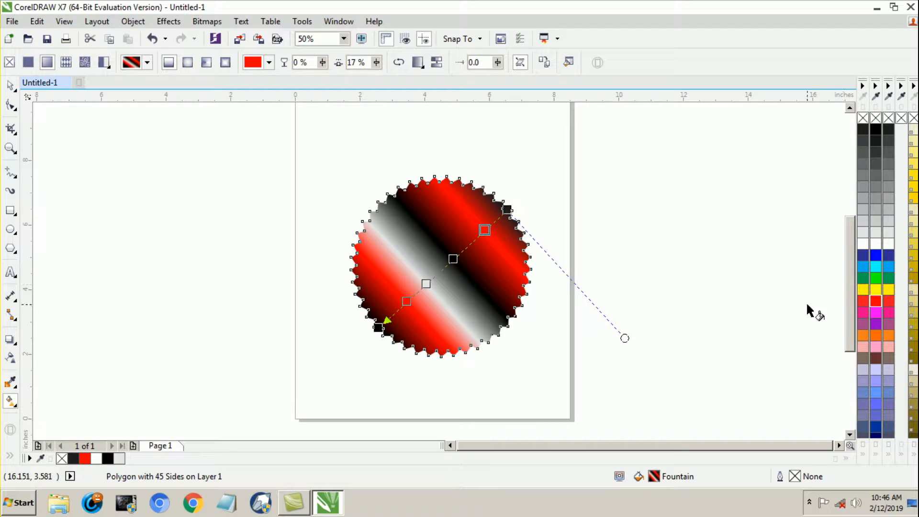
pyautogui.moveTo(452, 259); pyautogui.dragTo(451, 262)
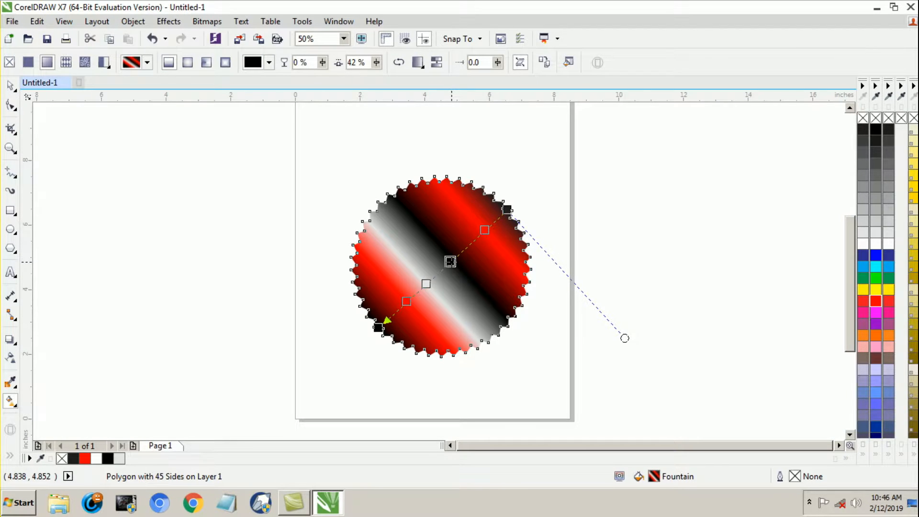
pyautogui.doubleClick(425, 282)
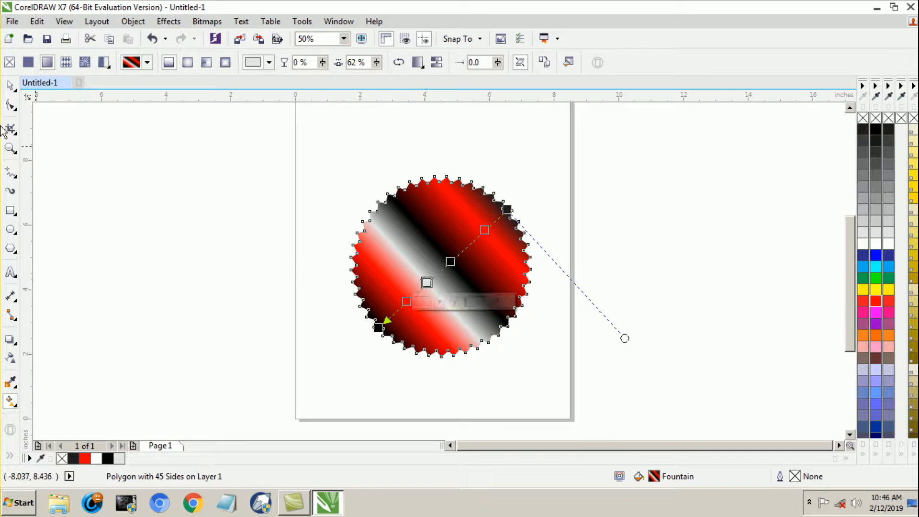
pyautogui.click(11, 85)
pyautogui.click(317, 314)
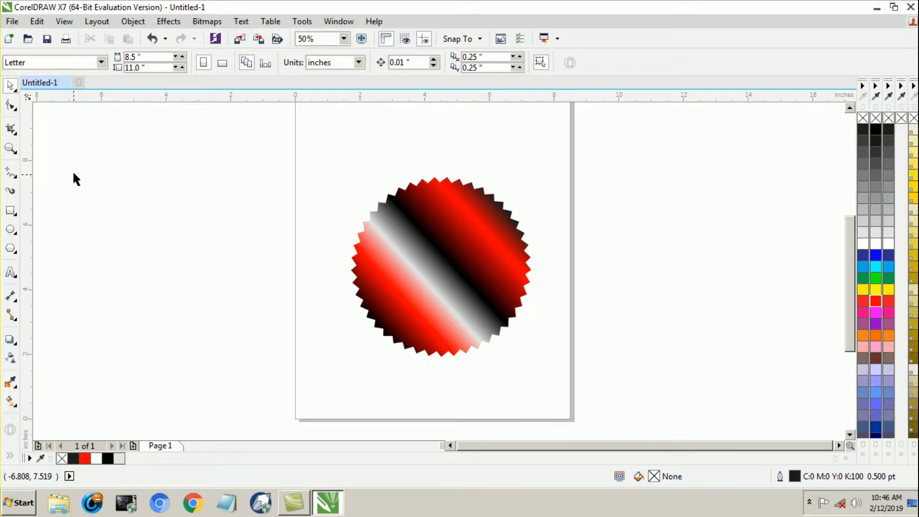
# - Draw a circle about 5.63 inches across and center it on the gradient-filled polygon
pyautogui.click(11, 230)
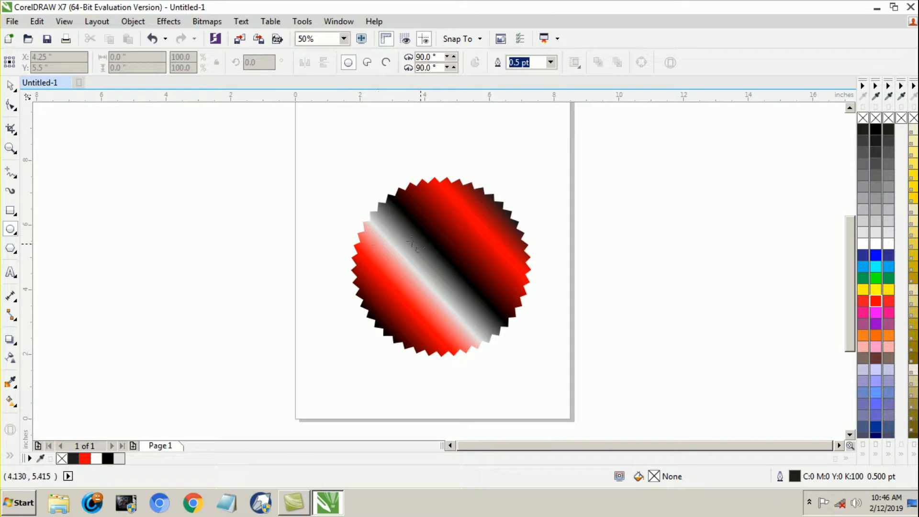
pyautogui.moveTo(245, 188)
pyautogui.mouseDown()
pyautogui.moveTo(389, 371)
pyautogui.moveTo(427, 370)
pyautogui.mouseUp()
pyautogui.click(10, 86)
pyautogui.moveTo(313, 295); pyautogui.dragTo(473, 271)
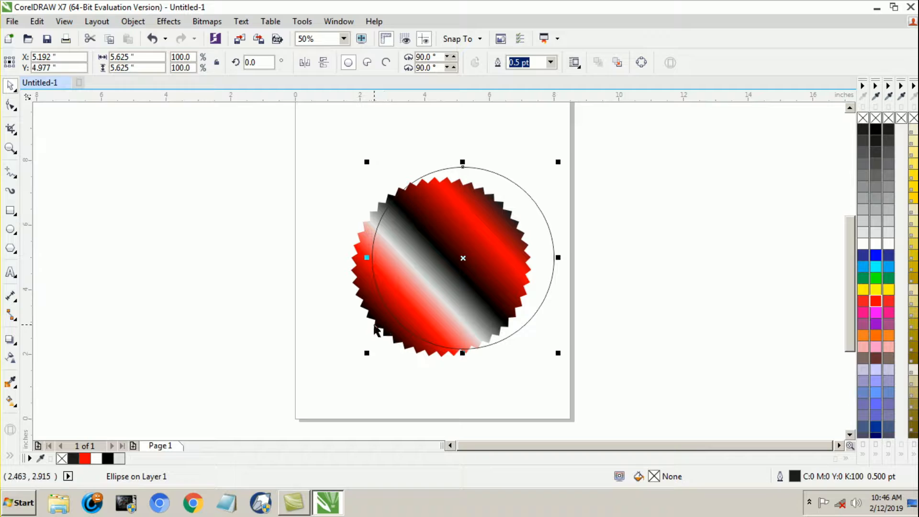
pyautogui.keyDown('shift'); pyautogui.click(379, 321); pyautogui.keyUp('shift')
pyautogui.press('c')
pyautogui.press('e')
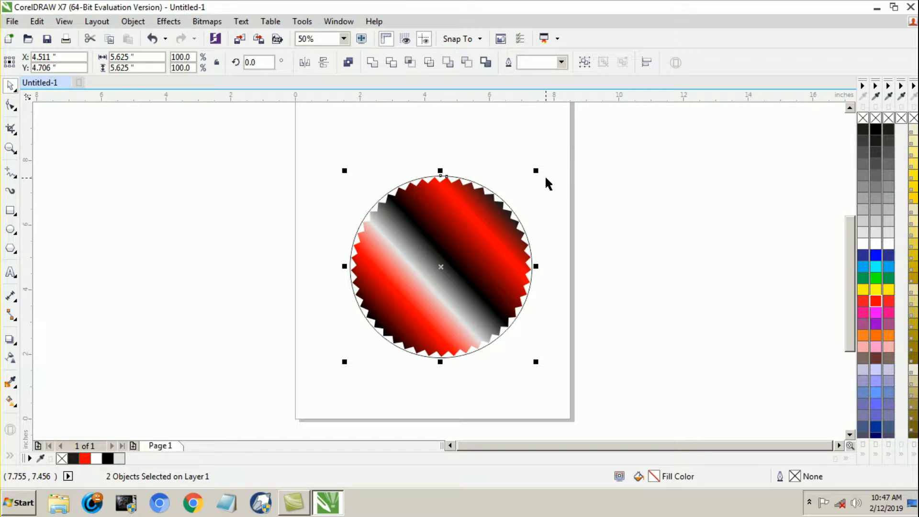
pyautogui.moveTo(538, 170); pyautogui.dragTo(536, 180)
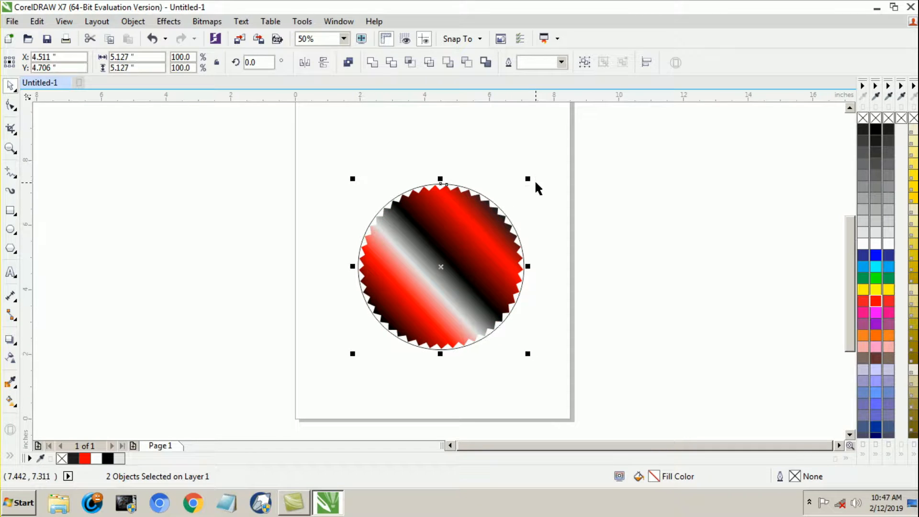
pyautogui.hotkey('ctrl', 'z')
pyautogui.click(532, 231)
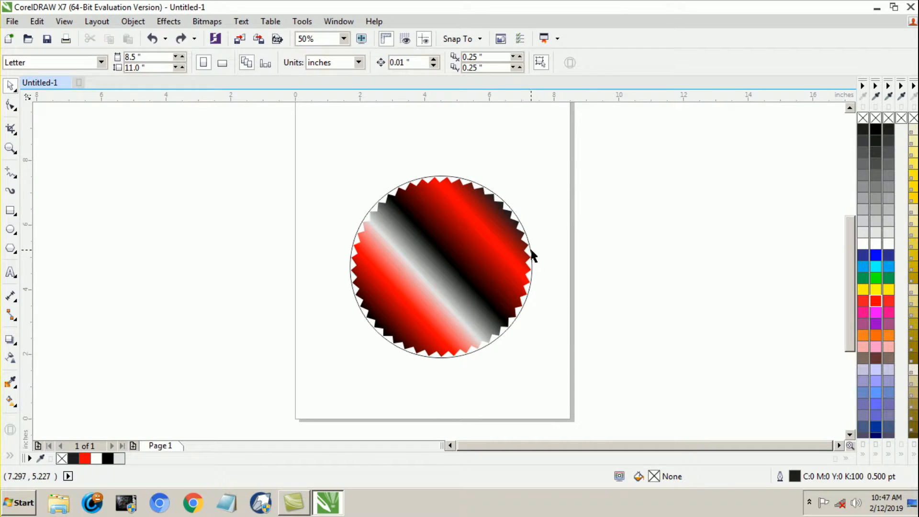
# - Scale only the circle down about its center to about 4.92 inches across, just inside the polygon's teeth
pyautogui.click(529, 247)
pyautogui.moveTo(538, 169); pyautogui.dragTo(534, 180)
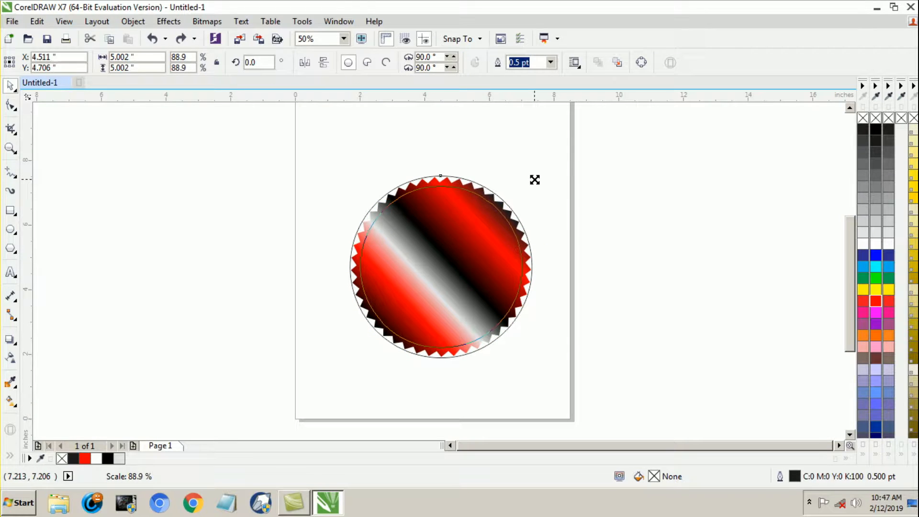
pyautogui.moveTo(534, 180); pyautogui.dragTo(534, 181)
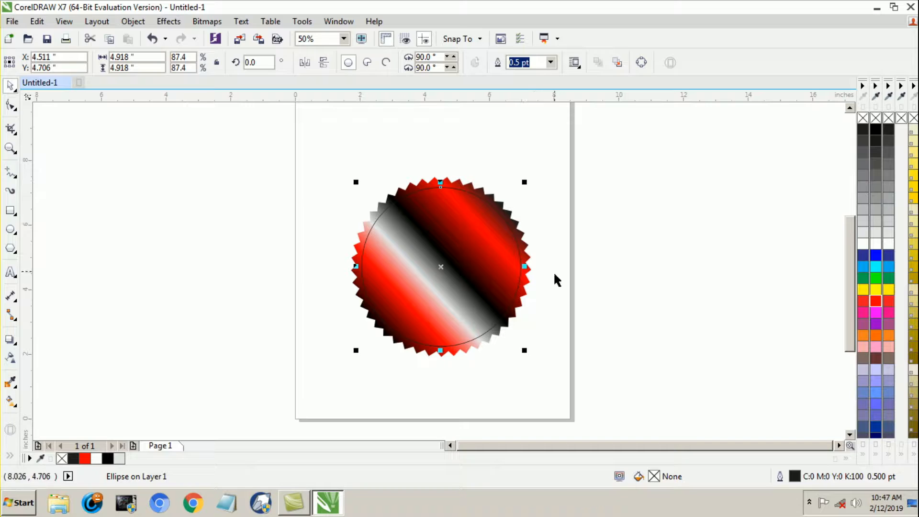
pyautogui.click(545, 299)
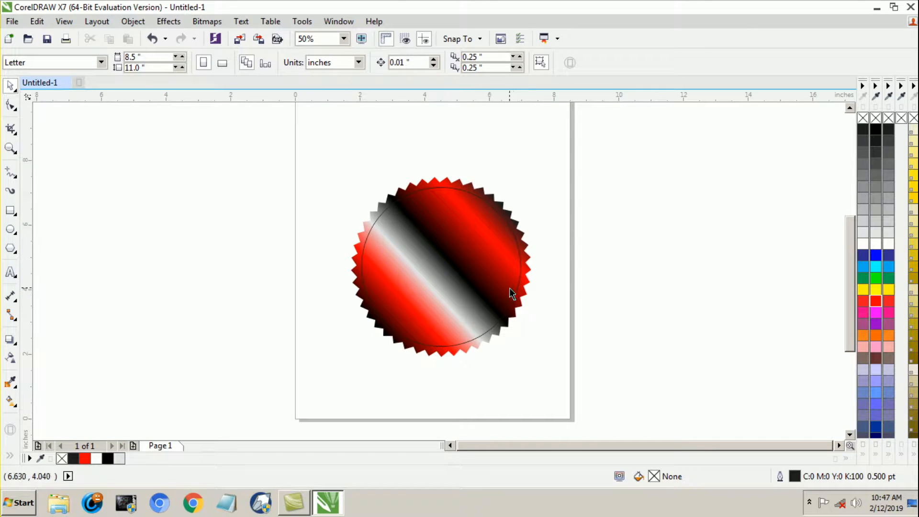
# - Fill the inner circle with a diagonal fountain fill from black to light gray and remove its outline
pyautogui.click(477, 279)
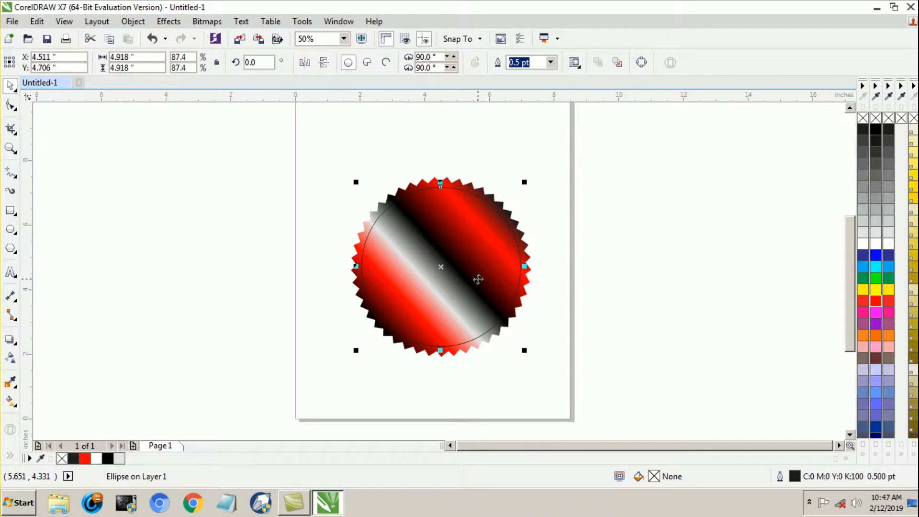
pyautogui.click(11, 401)
pyautogui.moveTo(496, 209); pyautogui.dragTo(382, 316)
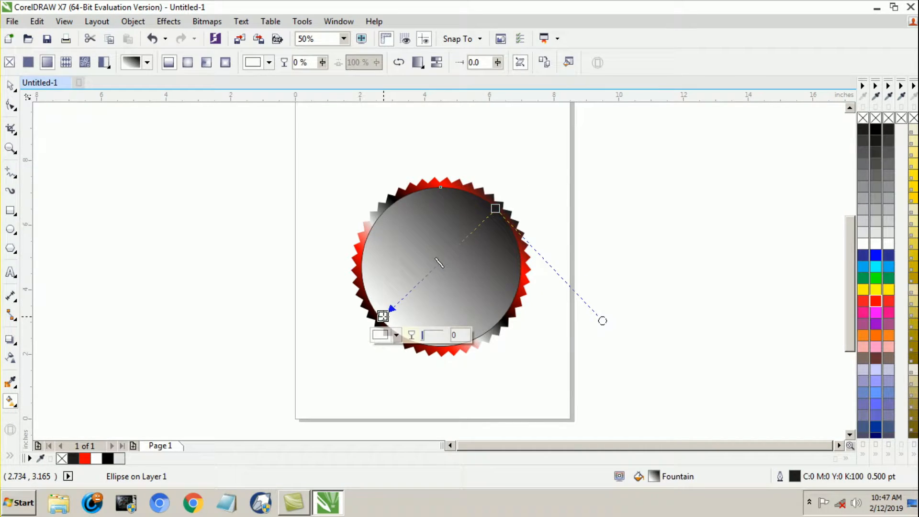
pyautogui.rightClick(875, 118)
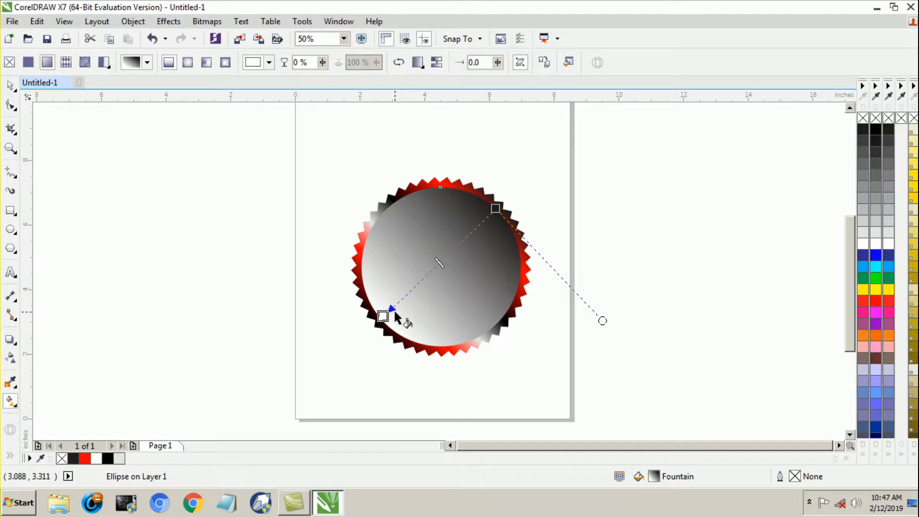
pyautogui.moveTo(382, 315); pyautogui.dragTo(385, 323)
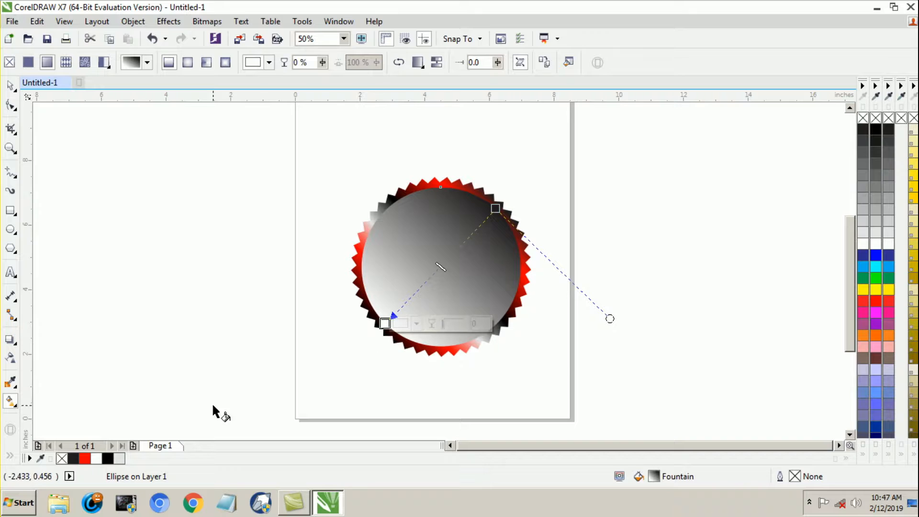
pyautogui.click(119, 459)
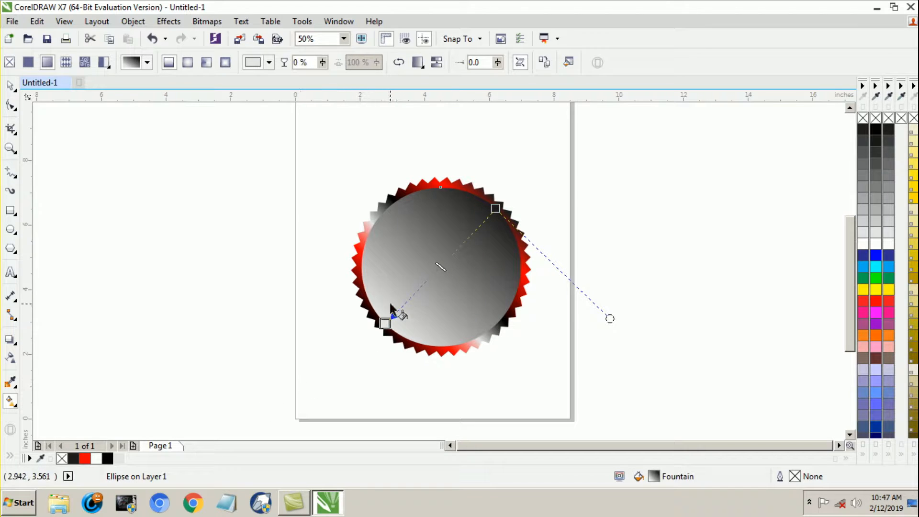
# - Add white stops at 73% and 44% and a gray stop at 15% to the inner circle's gradient
pyautogui.doubleClick(417, 291)
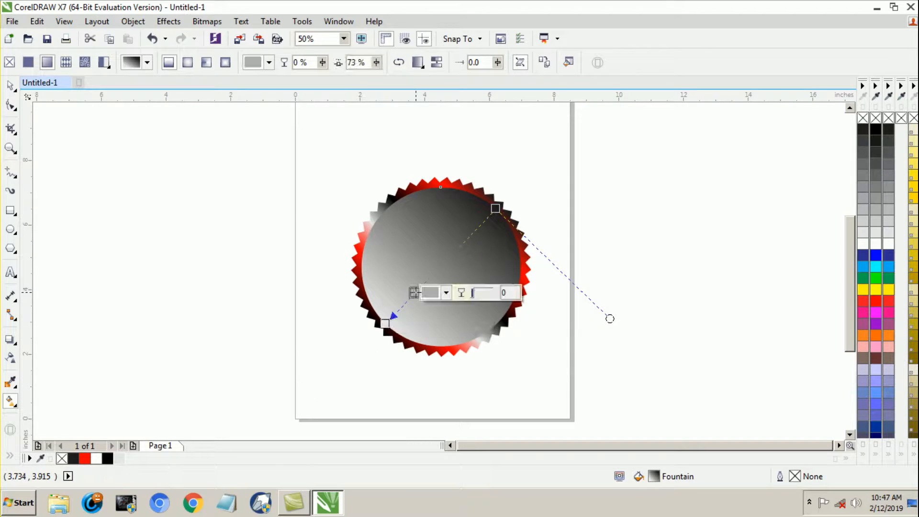
pyautogui.click(875, 244)
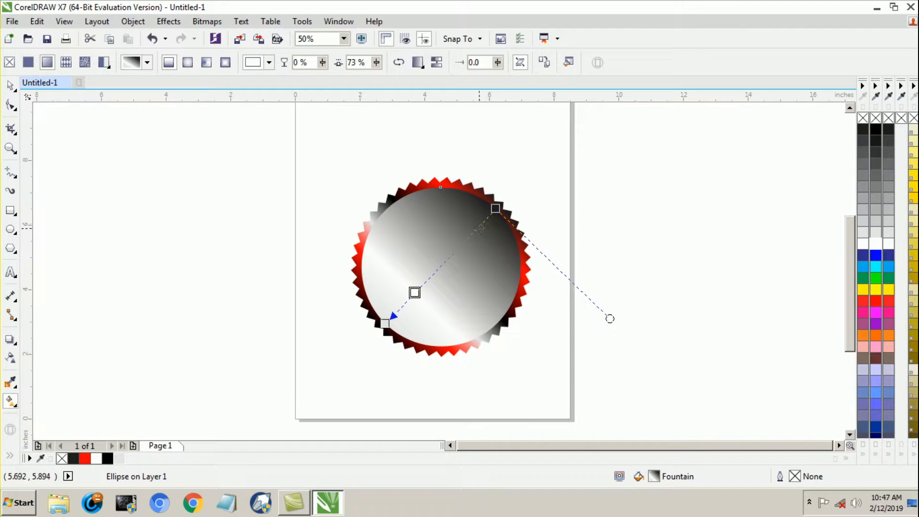
pyautogui.doubleClick(449, 261)
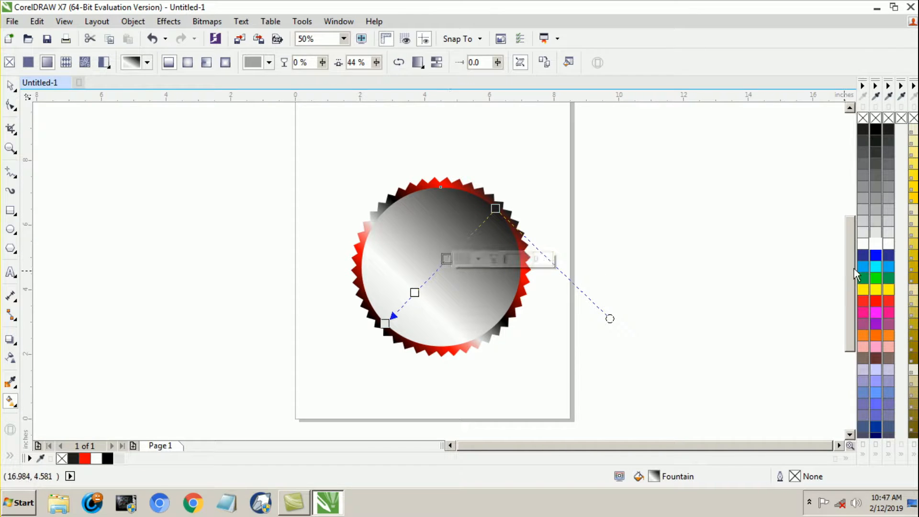
pyautogui.click(875, 244)
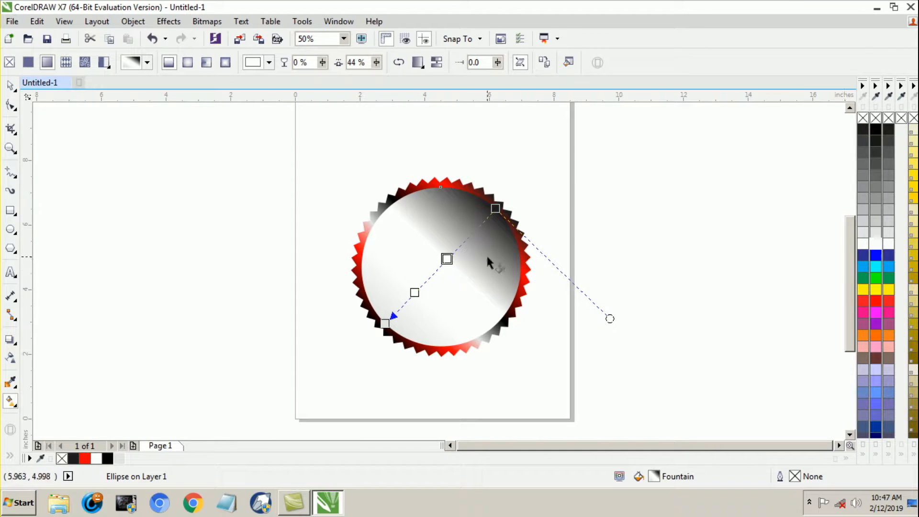
pyautogui.doubleClick(480, 228)
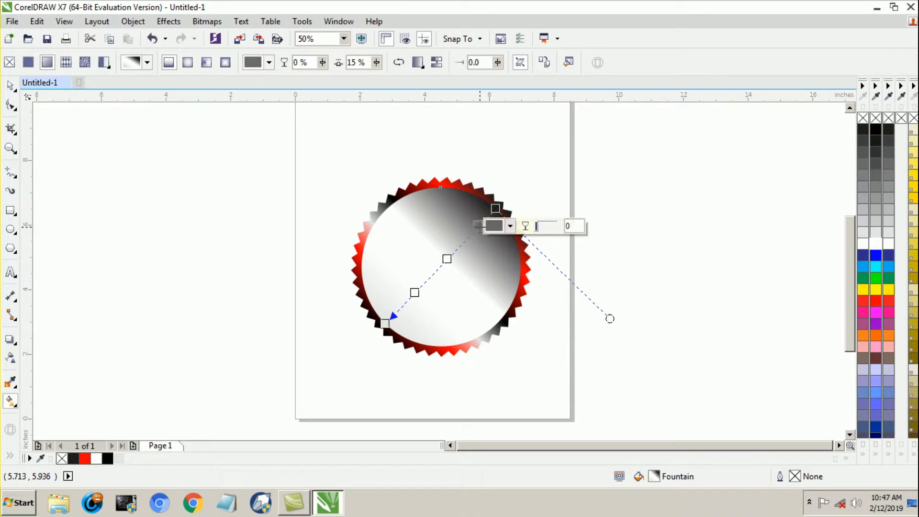
pyautogui.click(871, 210)
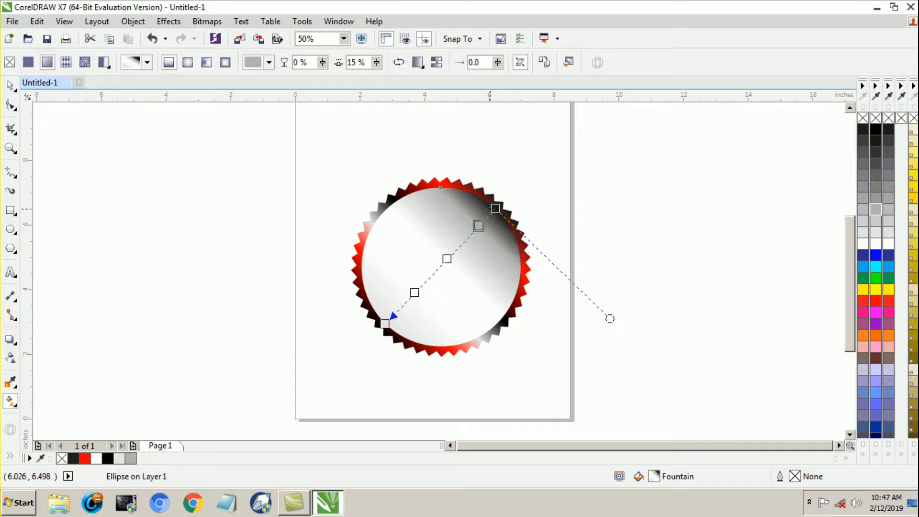
# - Set both end stops of the circle's gradient to black and place a white stop at 88%
pyautogui.click(495, 208)
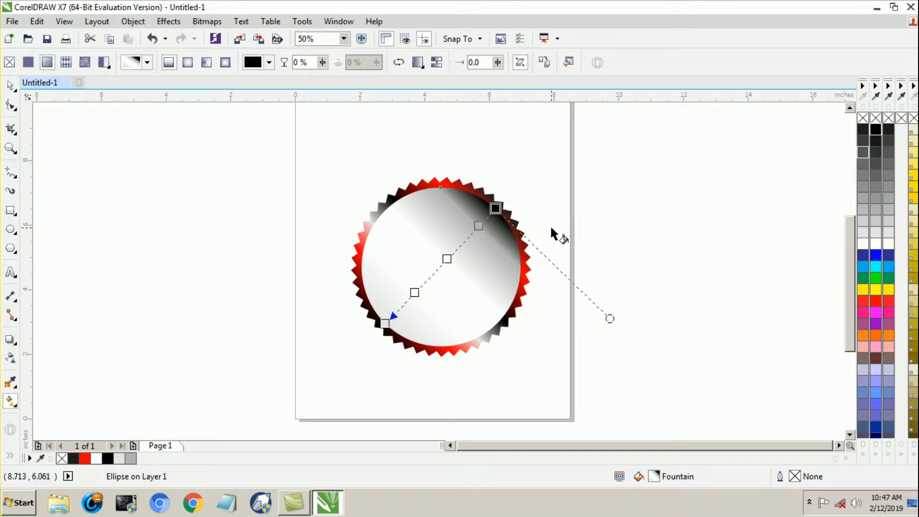
pyautogui.click(385, 323)
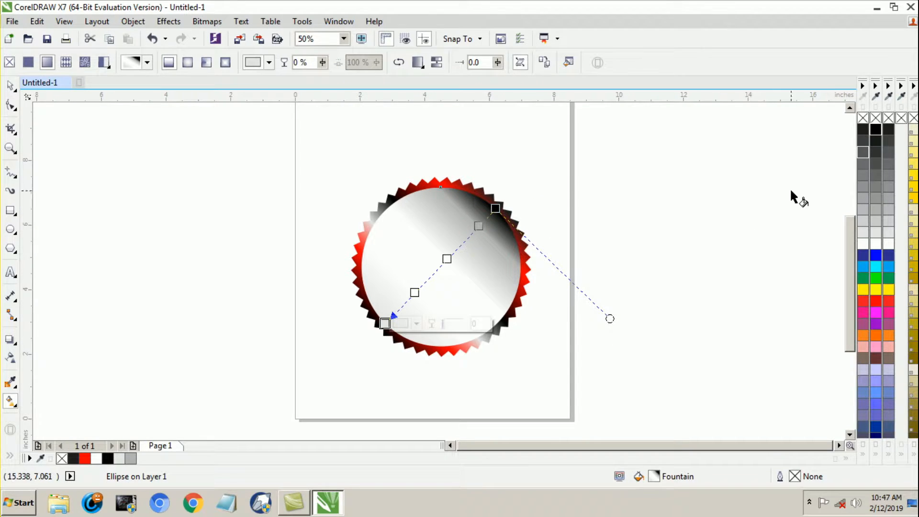
pyautogui.click(875, 129)
pyautogui.doubleClick(397, 309)
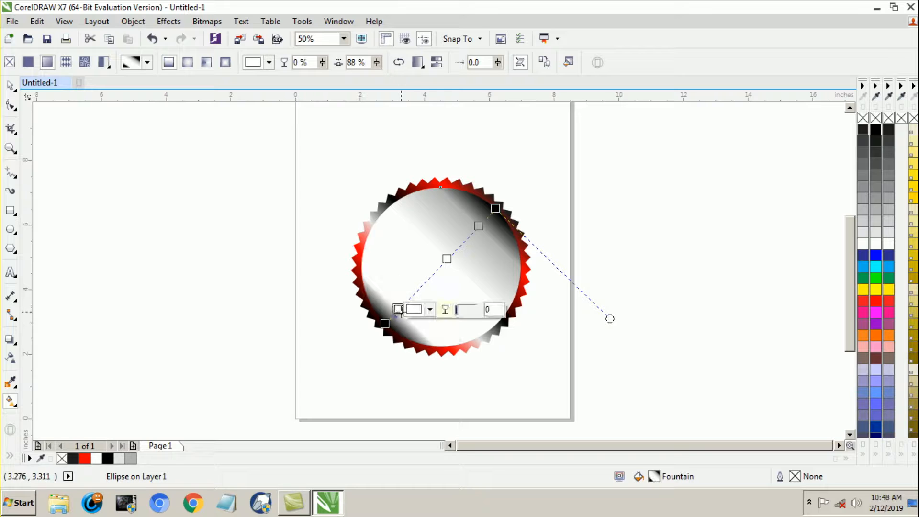
# - Add a black stop at about 61% to the circle's gradient and shift the middle white stop to 36%
pyautogui.doubleClick(419, 287)
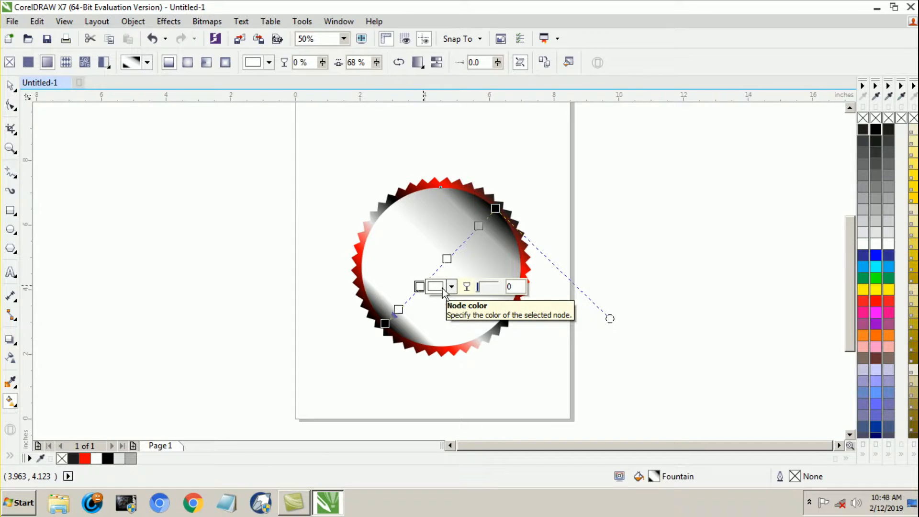
pyautogui.click(875, 130)
pyautogui.moveTo(419, 286); pyautogui.dragTo(455, 250)
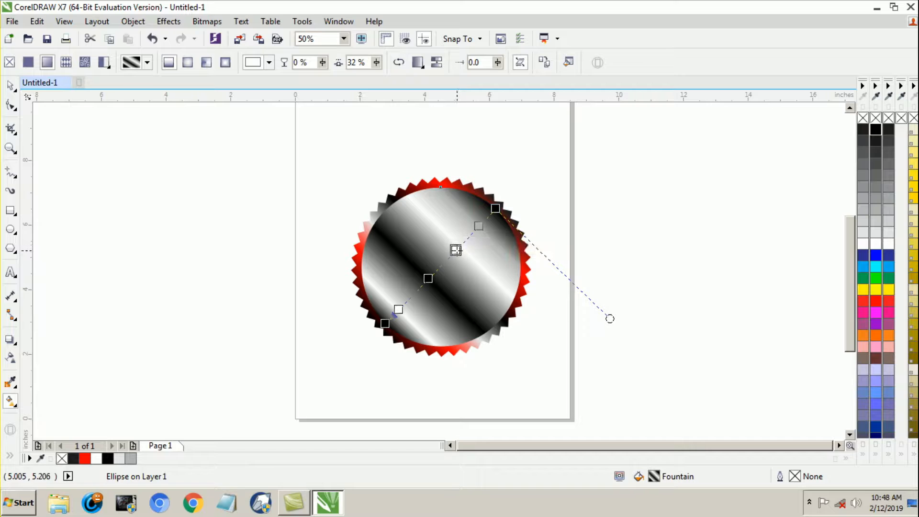
pyautogui.click(11, 86)
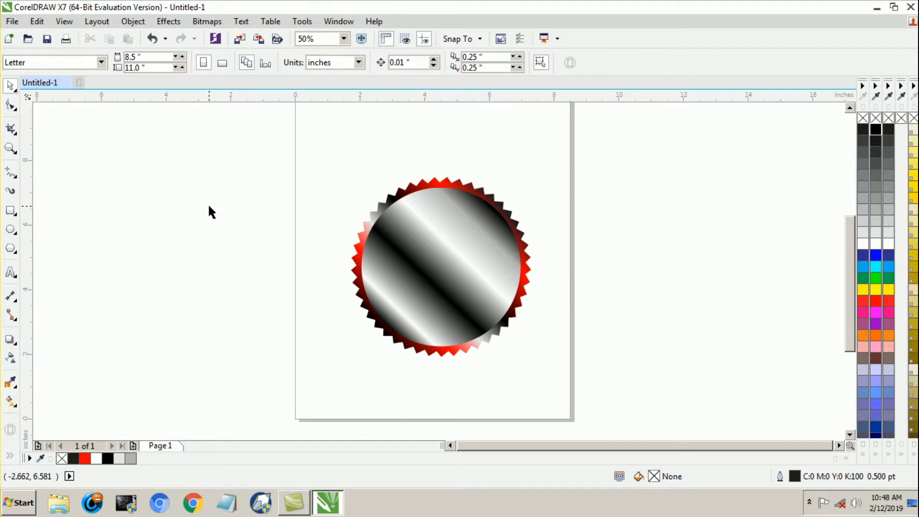
# - Apply a one-step inside contour of about 0.146 inch to the gradient circle and break the contour group apart
pyautogui.click(428, 228)
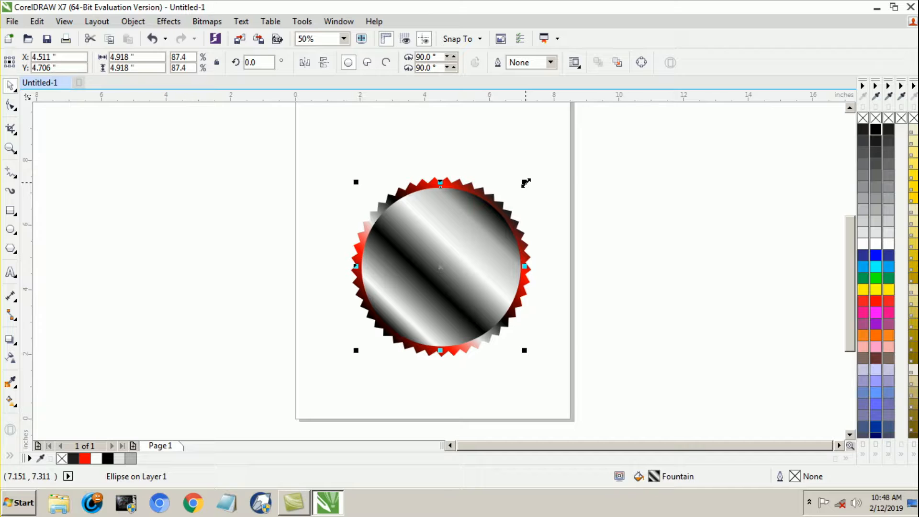
pyautogui.click(16, 346)
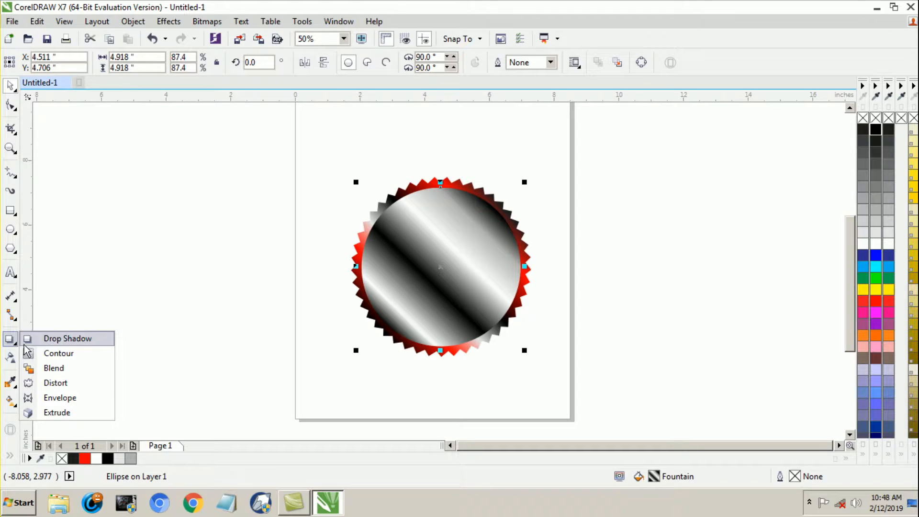
pyautogui.click(57, 353)
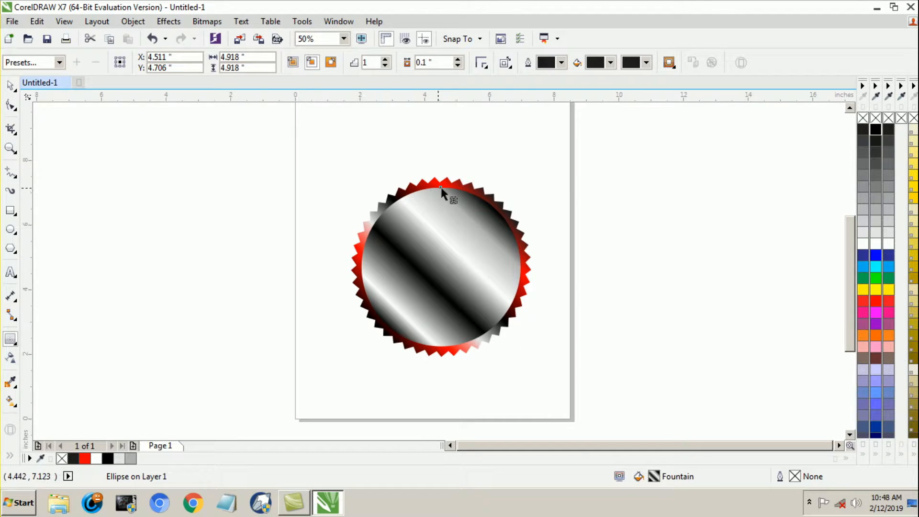
pyautogui.moveTo(440, 188); pyautogui.dragTo(437, 193)
pyautogui.click(10, 93)
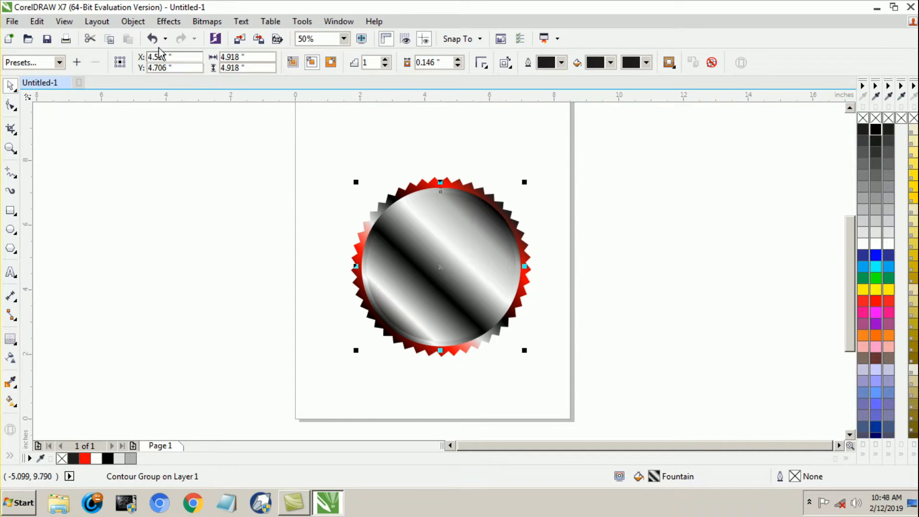
pyautogui.click(132, 21)
pyautogui.click(198, 223)
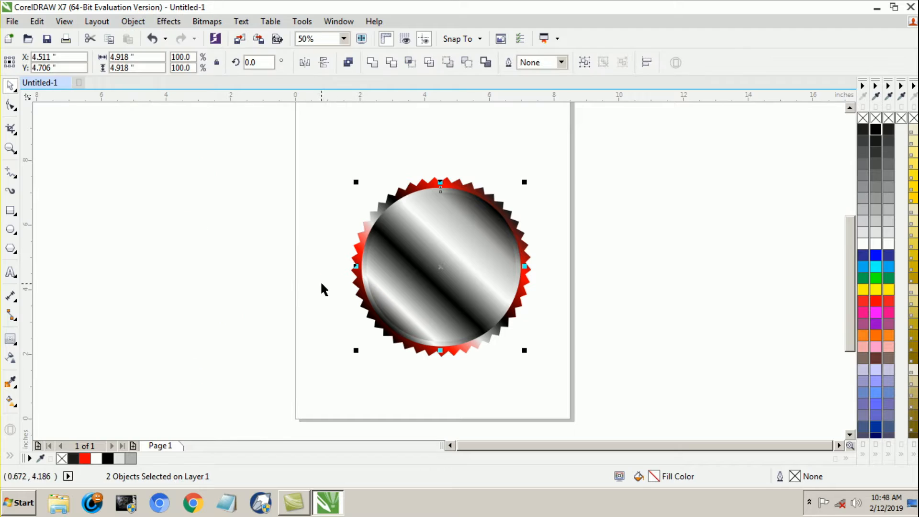
pyautogui.click(549, 285)
# - Rotate the smaller circle's fountain fill so it runs almost vertically from its upper edge to its lower edge
pyautogui.moveTo(444, 244); pyautogui.dragTo(354, 273)
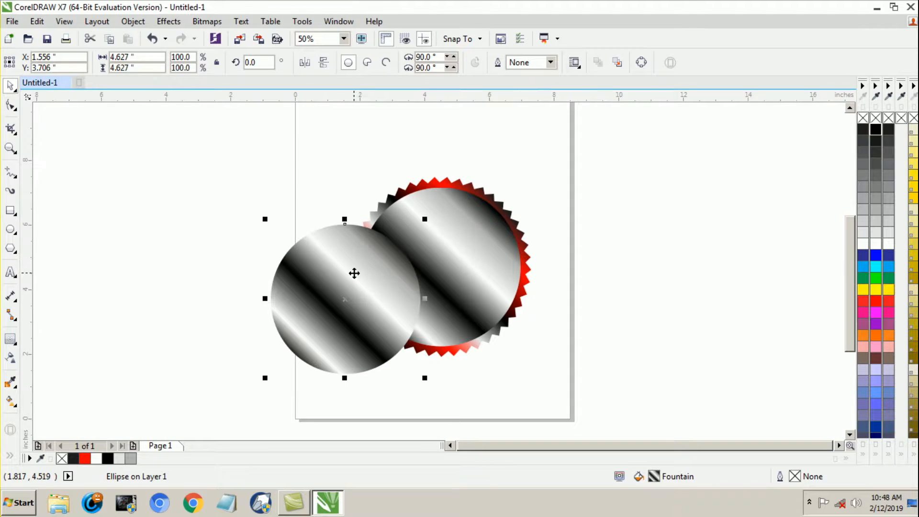
pyautogui.hotkey('ctrl', 'z')
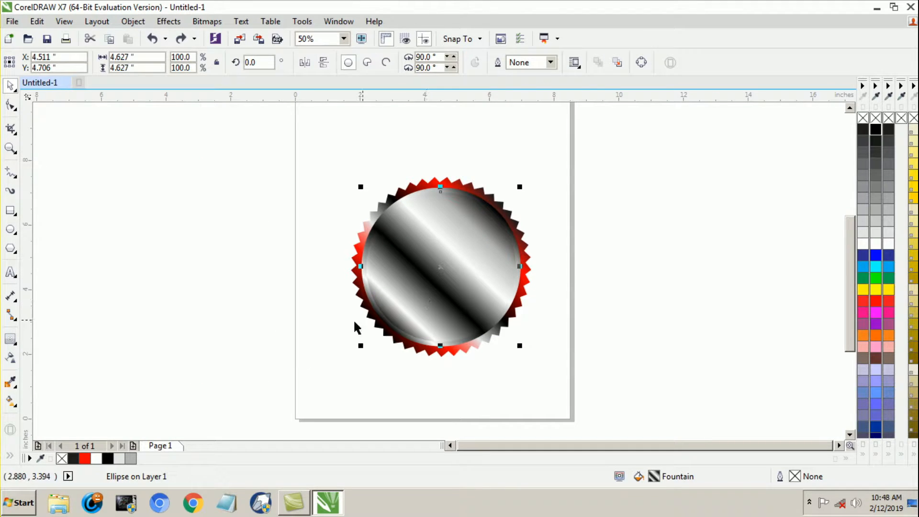
pyautogui.click(10, 400)
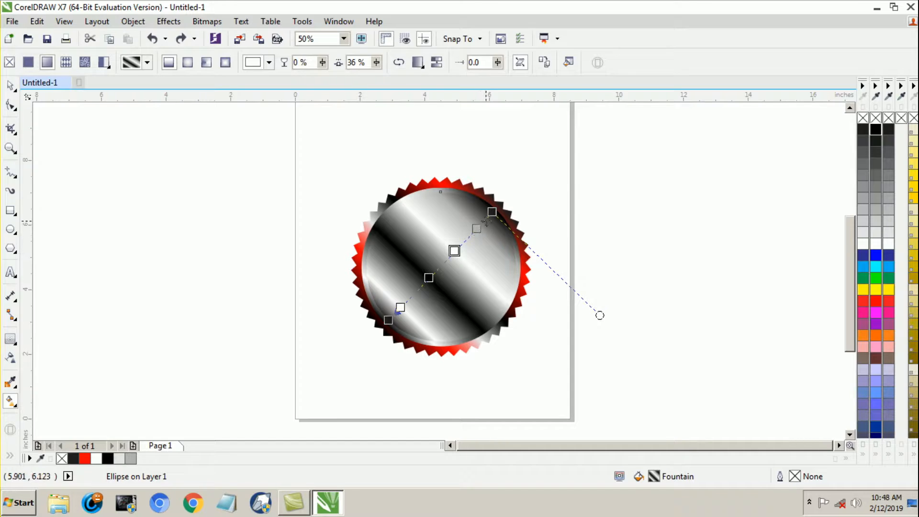
pyautogui.moveTo(492, 212); pyautogui.dragTo(440, 191)
pyautogui.moveTo(388, 319); pyautogui.dragTo(450, 344)
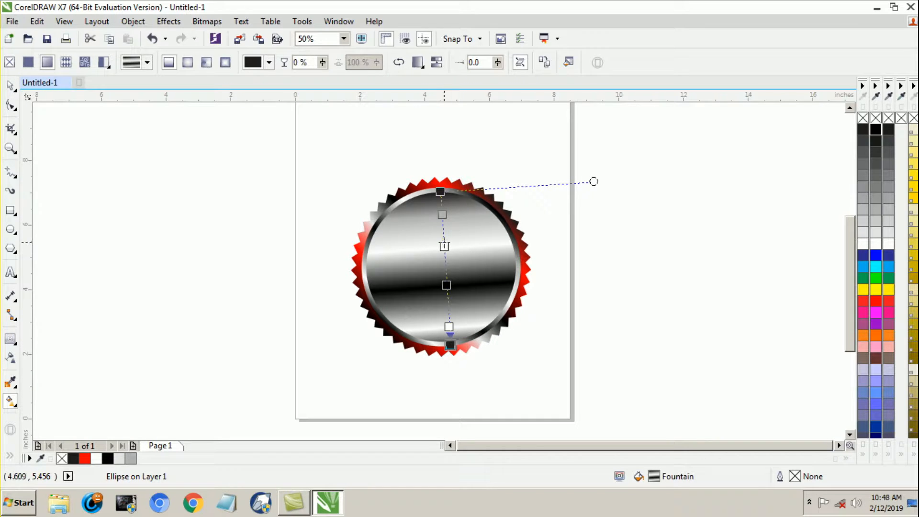
# - Move the smaller circle's upper white stop to 29% and add a very light gray stop at 46%
pyautogui.doubleClick(443, 235)
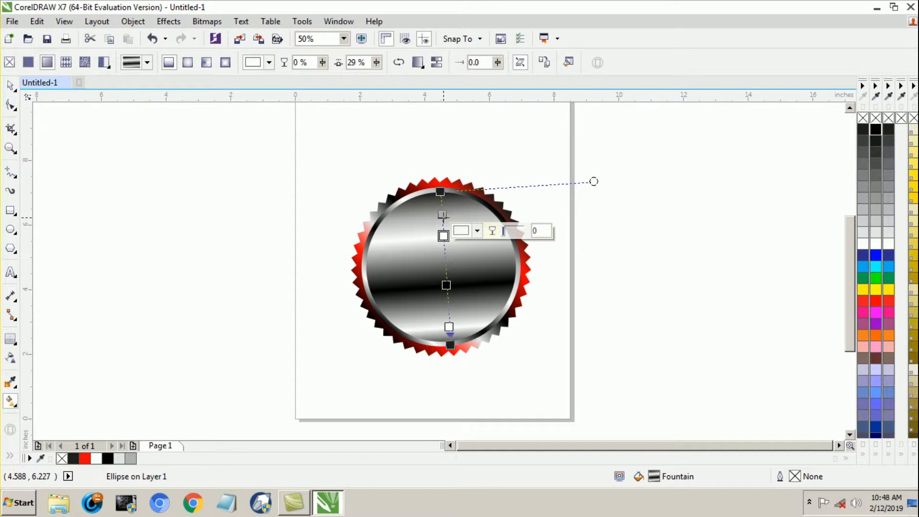
pyautogui.doubleClick(444, 261)
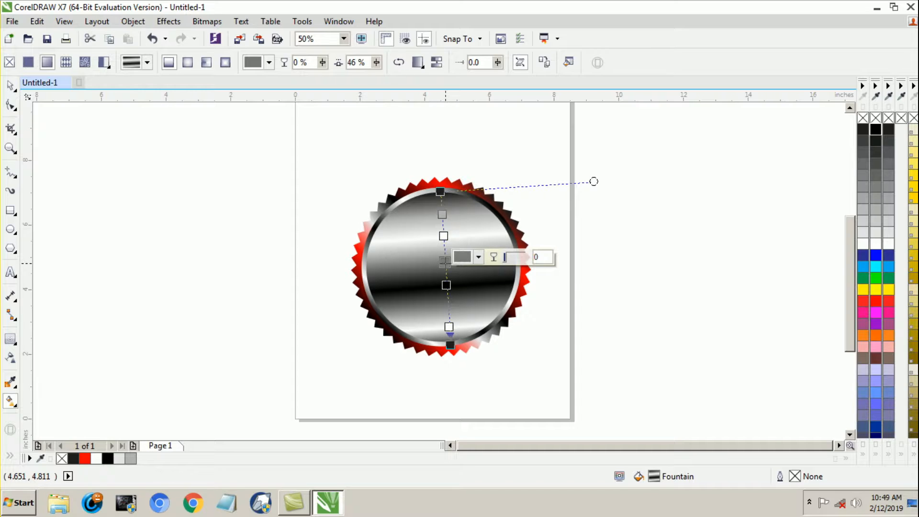
pyautogui.click(875, 234)
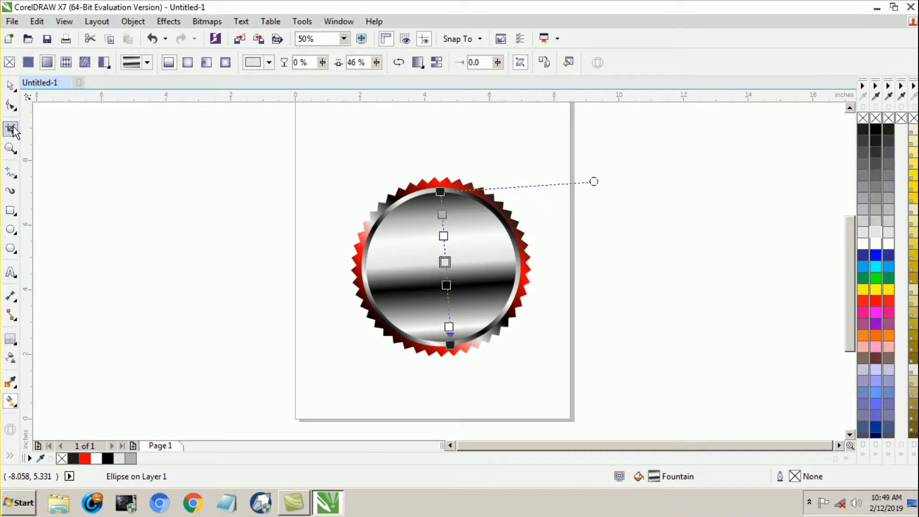
pyautogui.click(10, 85)
pyautogui.click(314, 279)
# - Apply a one-step inside contour of about 0.115 inch to the smaller circle and break the contour group apart
pyautogui.click(382, 282)
pyautogui.click(10, 339)
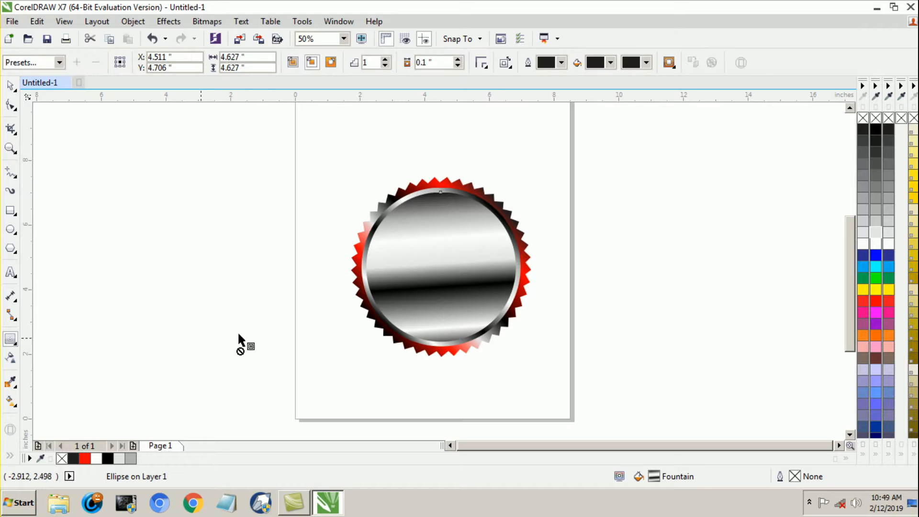
pyautogui.scroll(1, 424, 242)
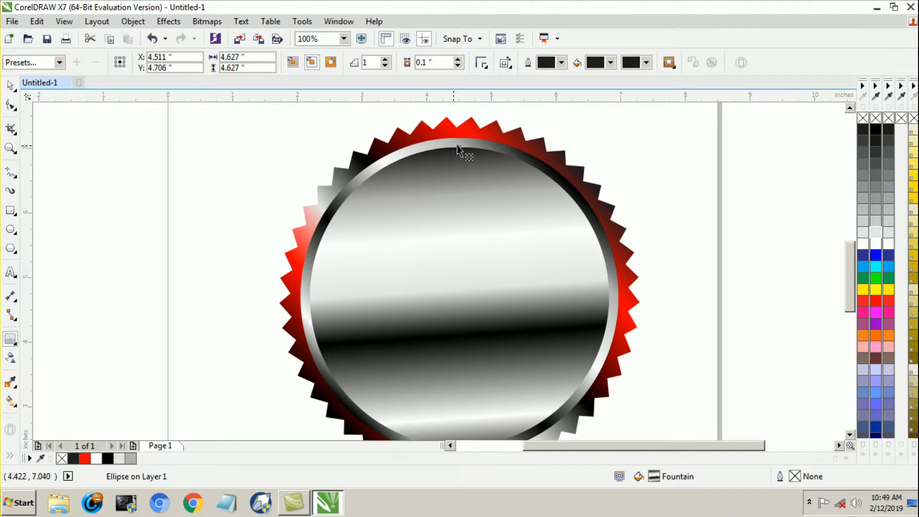
pyautogui.moveTo(457, 149); pyautogui.dragTo(457, 156)
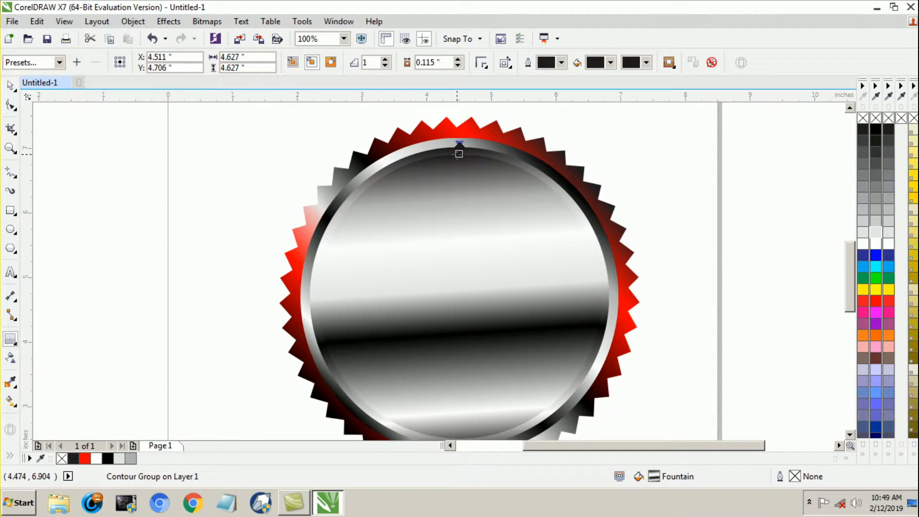
pyautogui.click(13, 90)
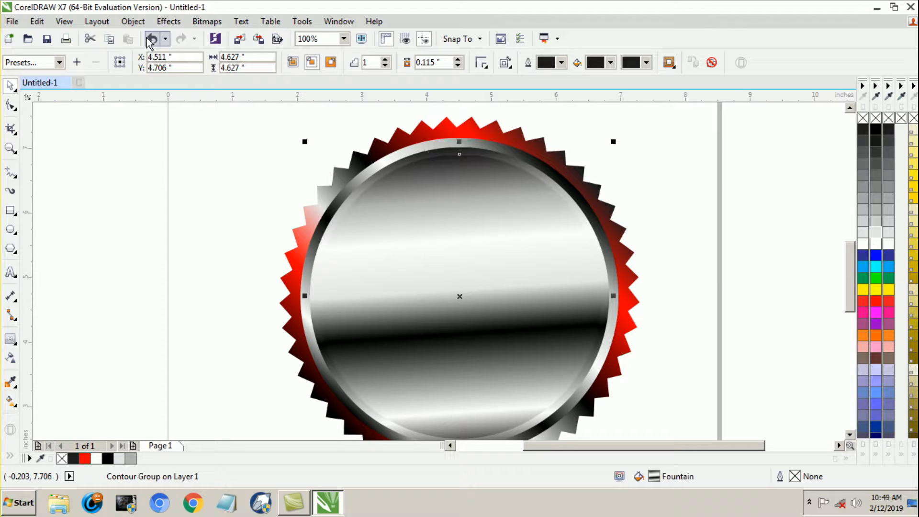
pyautogui.click(132, 22)
pyautogui.click(148, 219)
pyautogui.click(150, 223)
# - Fill the innermost circle with solid red (#FF0000)
pyautogui.click(444, 270)
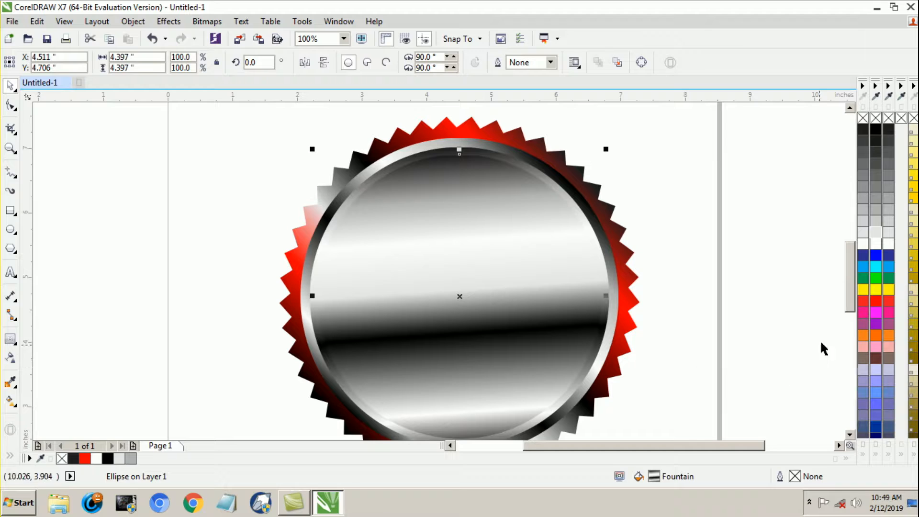
pyautogui.click(874, 301)
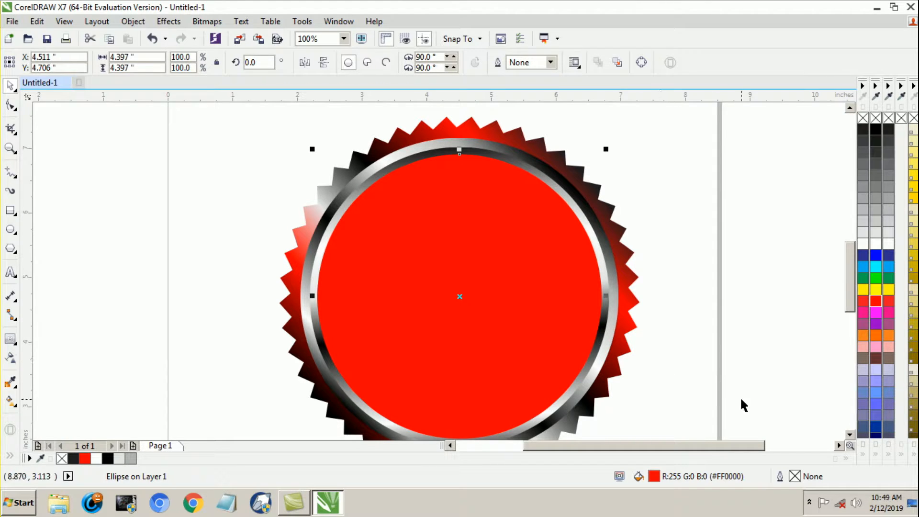
pyautogui.click(850, 435)
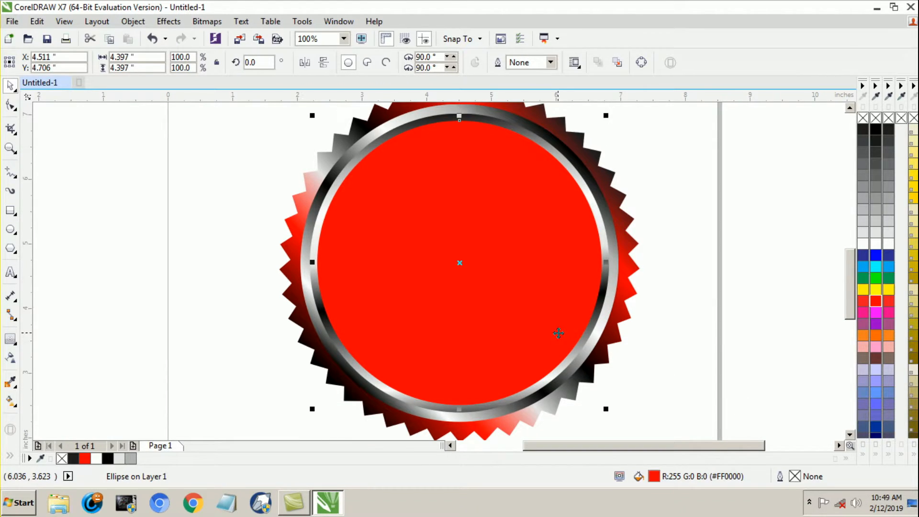
pyautogui.click(202, 297)
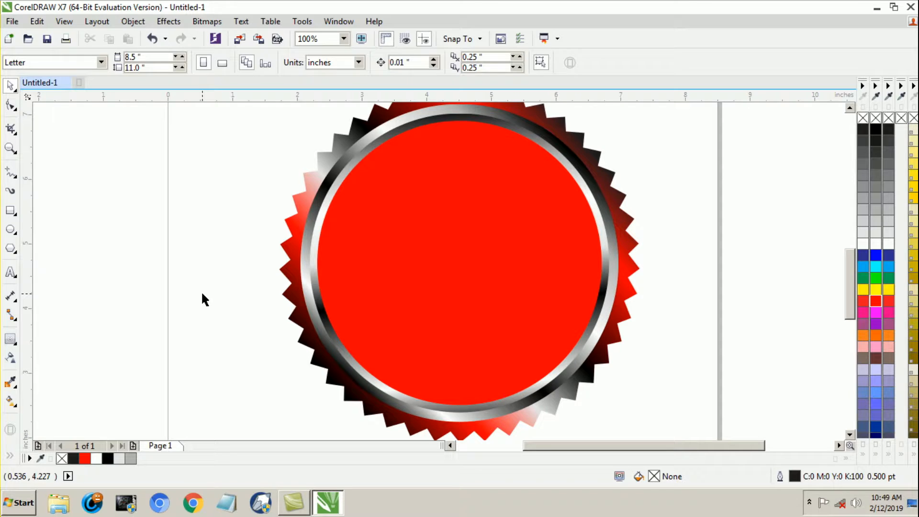
# - Draw a straight line rising diagonally across the whole badge, about 6.55 inches wide and 2.83 inches high
pyautogui.click(12, 174)
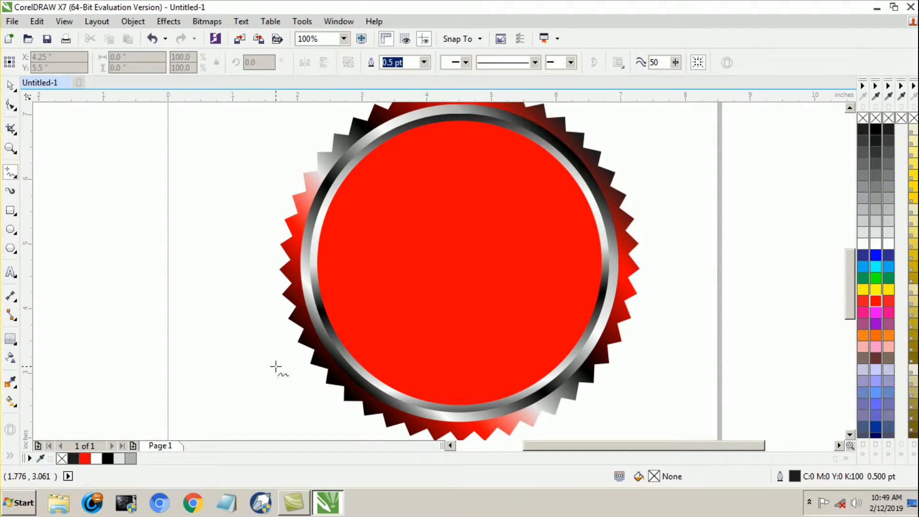
pyautogui.click(254, 353)
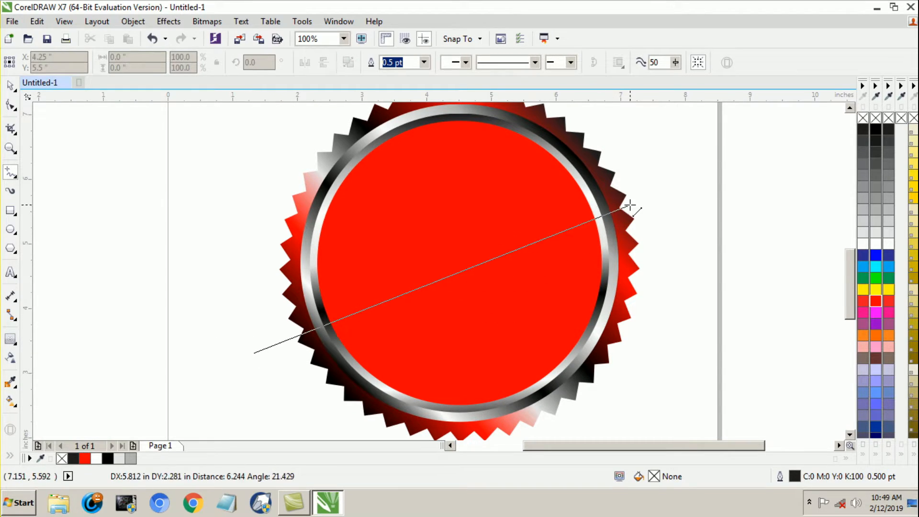
pyautogui.click(678, 170)
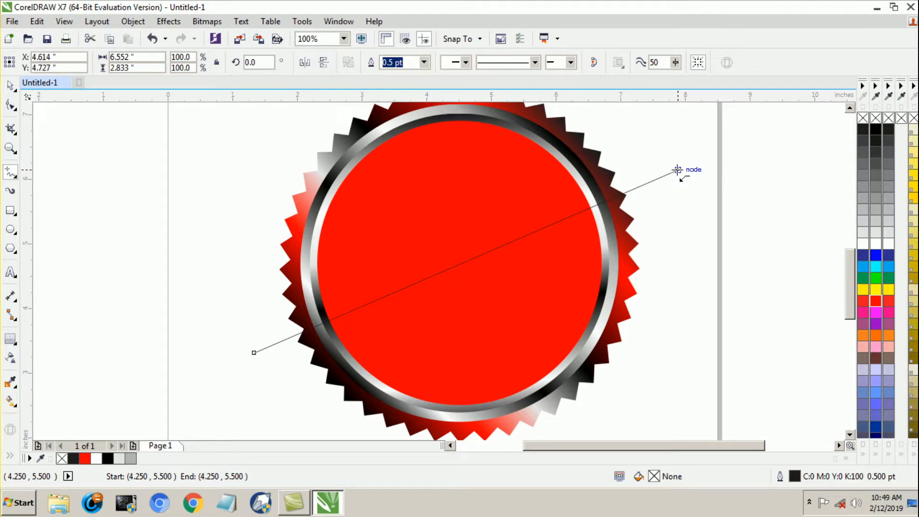
# - Complete the diagonal line into a closed four-sided band about 6.66 inches wide and 3.57 inches high, and fill it yellow (#FFFF00)
pyautogui.click(678, 169)
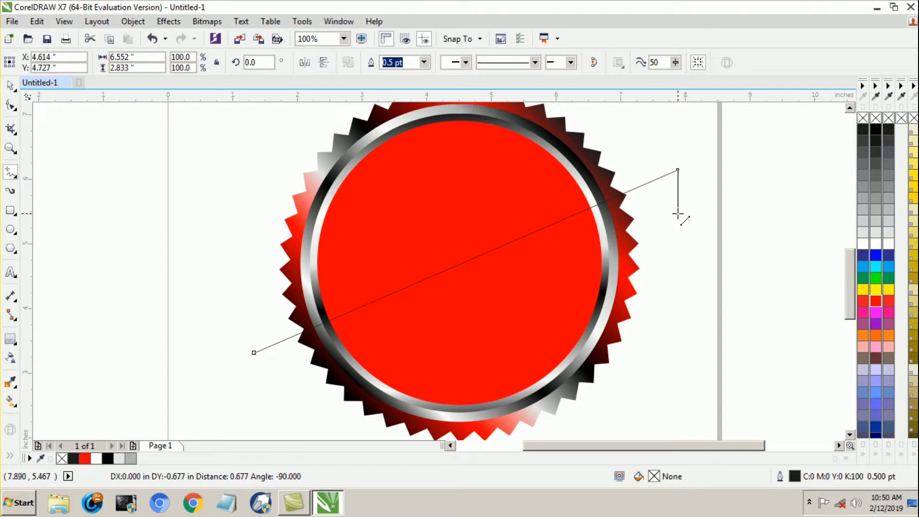
pyautogui.click(677, 213)
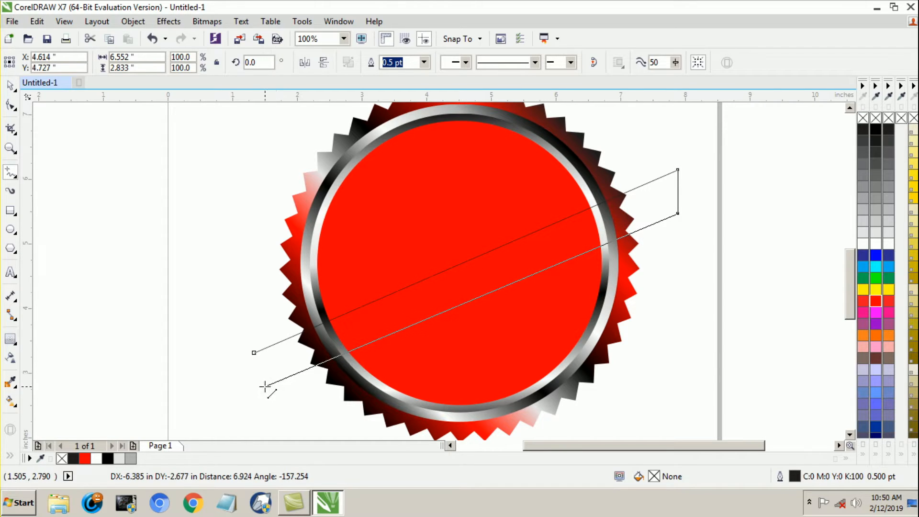
pyautogui.click(247, 400)
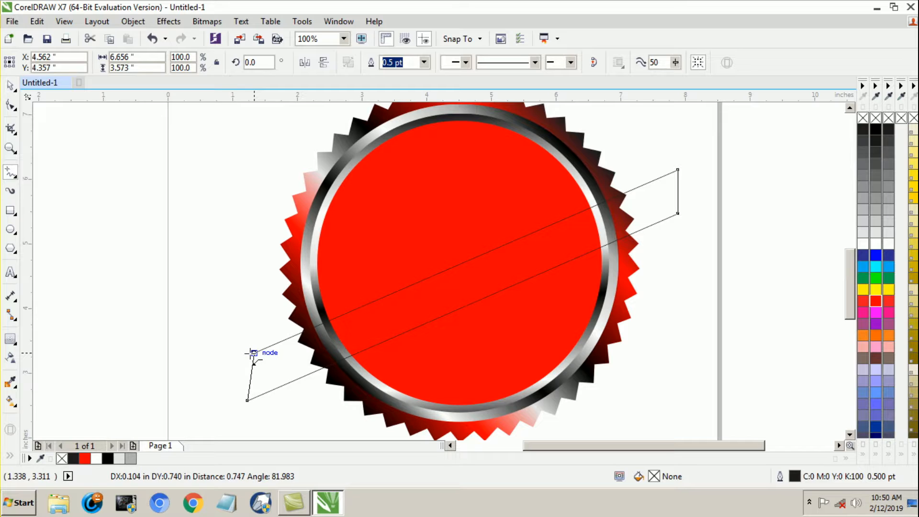
pyautogui.click(252, 353)
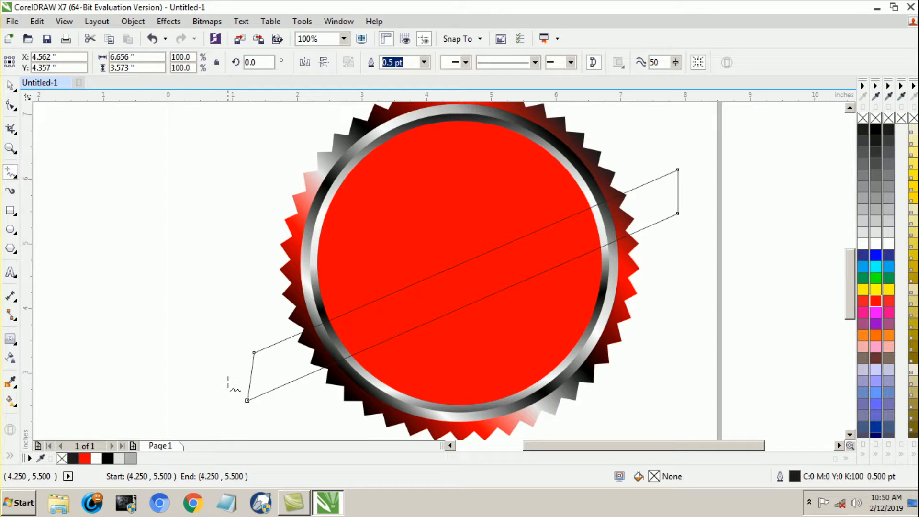
pyautogui.click(10, 85)
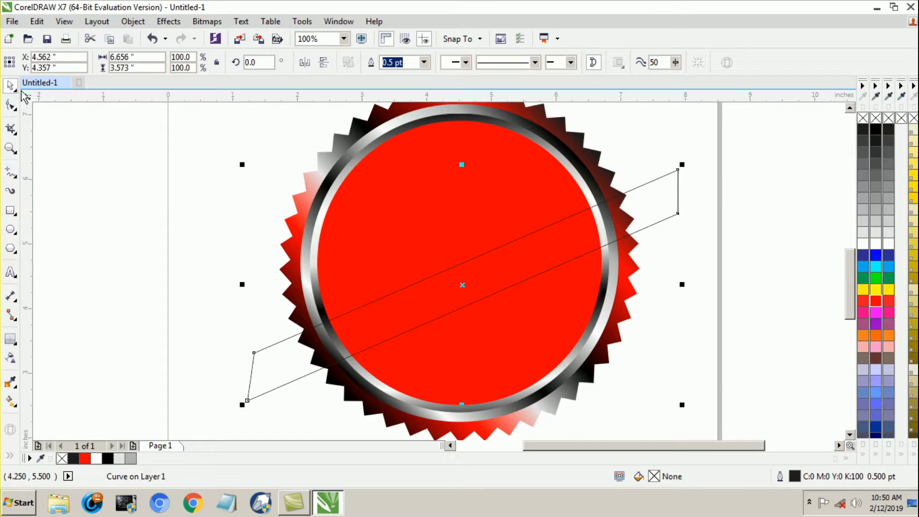
pyautogui.click(874, 293)
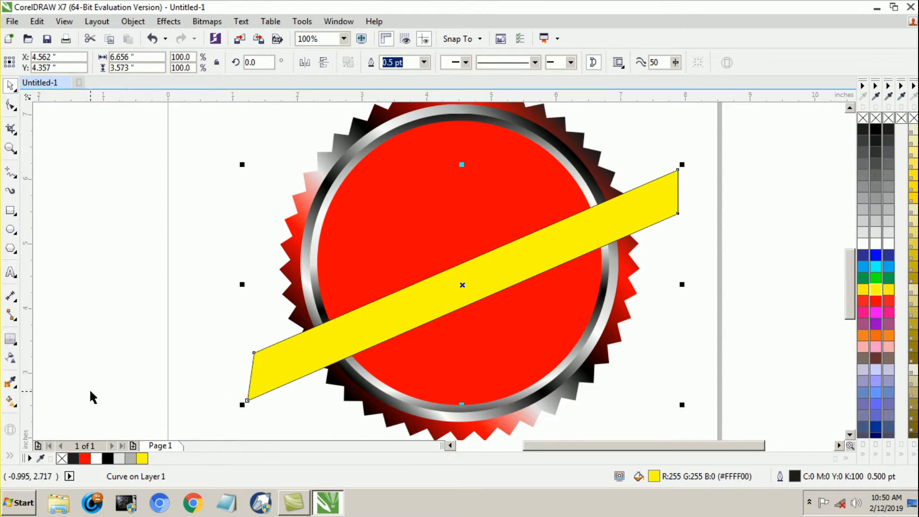
# - Apply a linear fountain fill along the diagonal band, from red at its lower end to white at its upper end
pyautogui.click(10, 401)
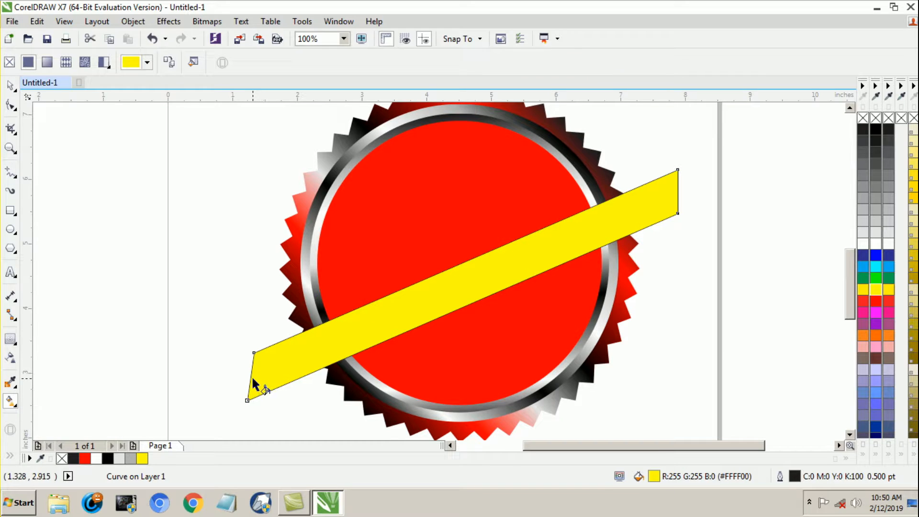
pyautogui.moveTo(251, 378); pyautogui.dragTo(677, 191)
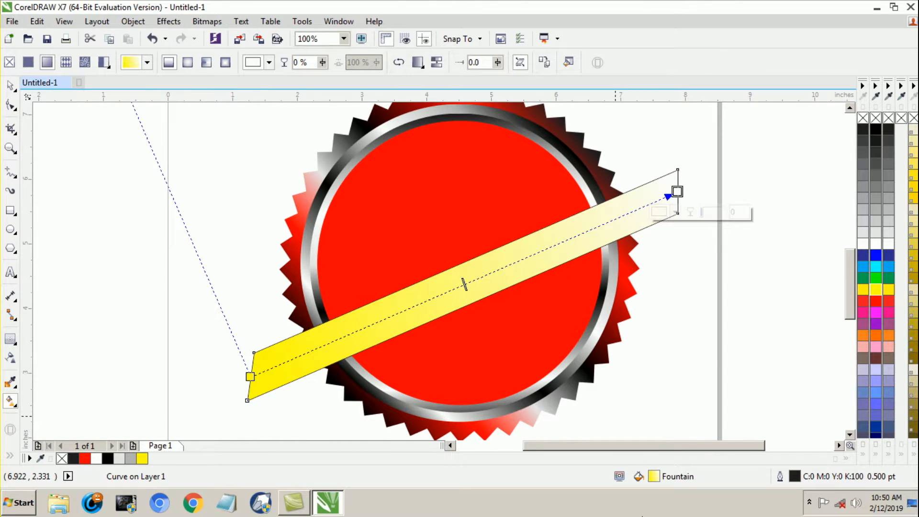
pyautogui.click(250, 376)
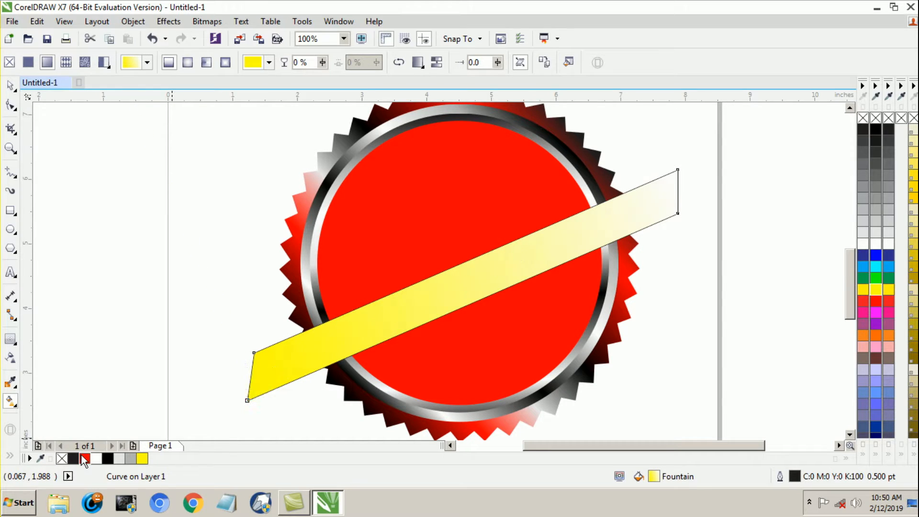
pyautogui.click(85, 459)
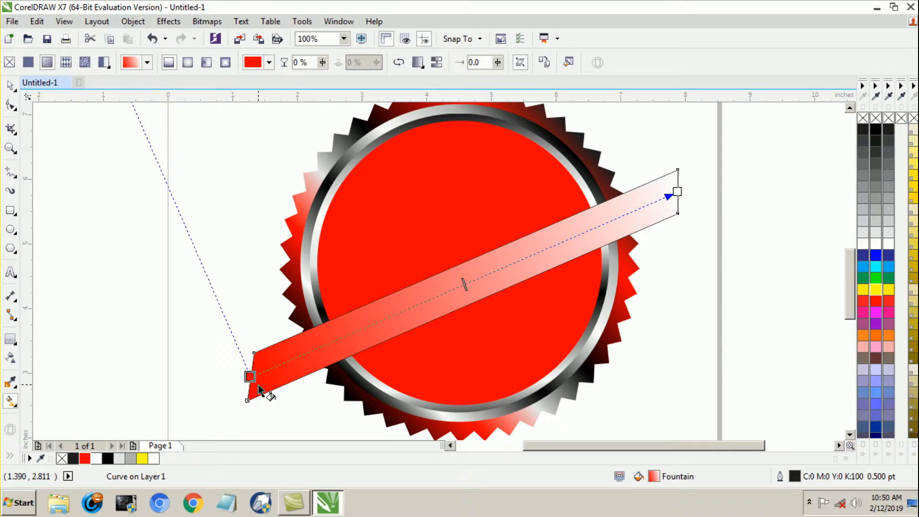
# - Add a white stop at 8% and a black stop at 16% to the band's gradient
pyautogui.doubleClick(284, 363)
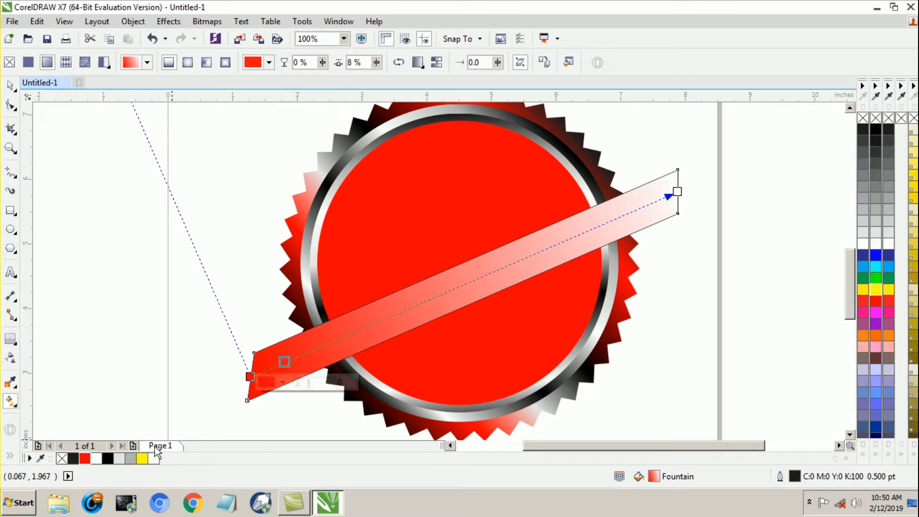
pyautogui.click(97, 460)
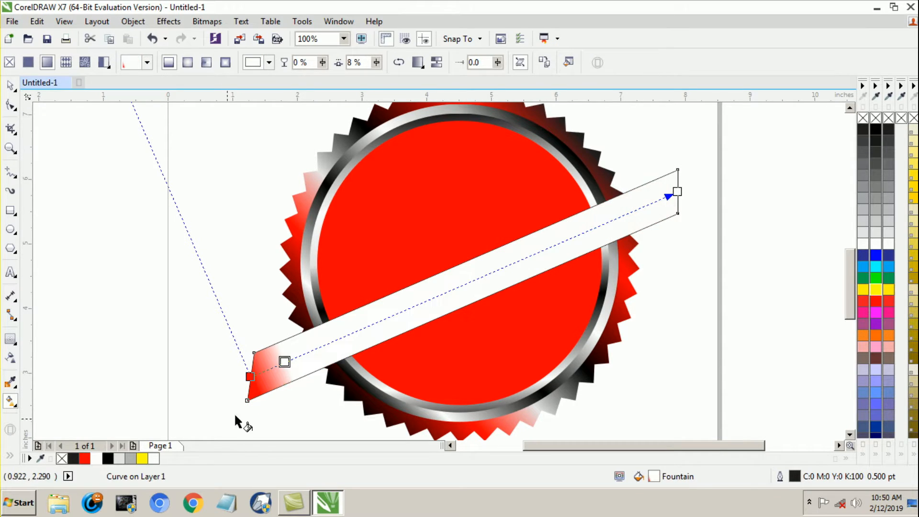
pyautogui.doubleClick(318, 347)
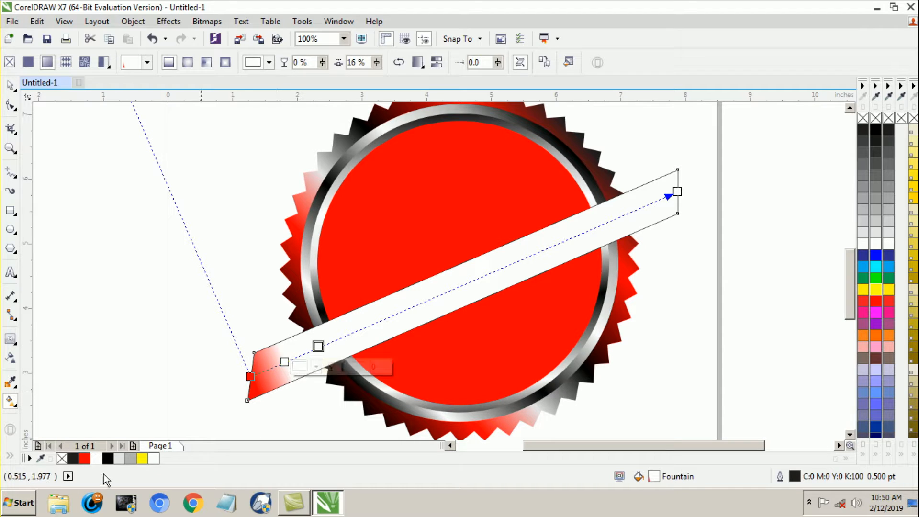
pyautogui.click(108, 459)
# - Reposition the band's gradient ends to run nearly horizontally and move the black stop to 11%
pyautogui.moveTo(250, 376); pyautogui.dragTo(252, 356)
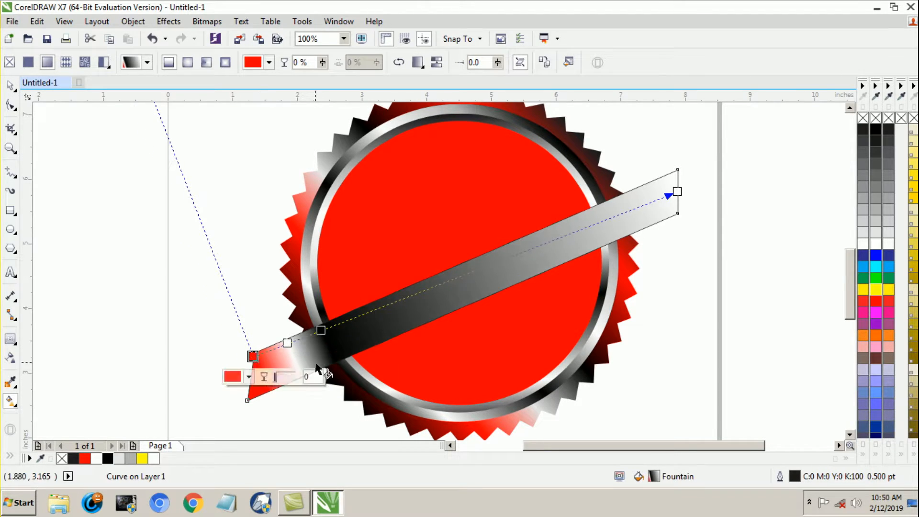
pyautogui.moveTo(678, 191); pyautogui.dragTo(702, 337)
pyautogui.moveTo(252, 357); pyautogui.dragTo(263, 314)
pyautogui.moveTo(333, 318); pyautogui.dragTo(312, 316)
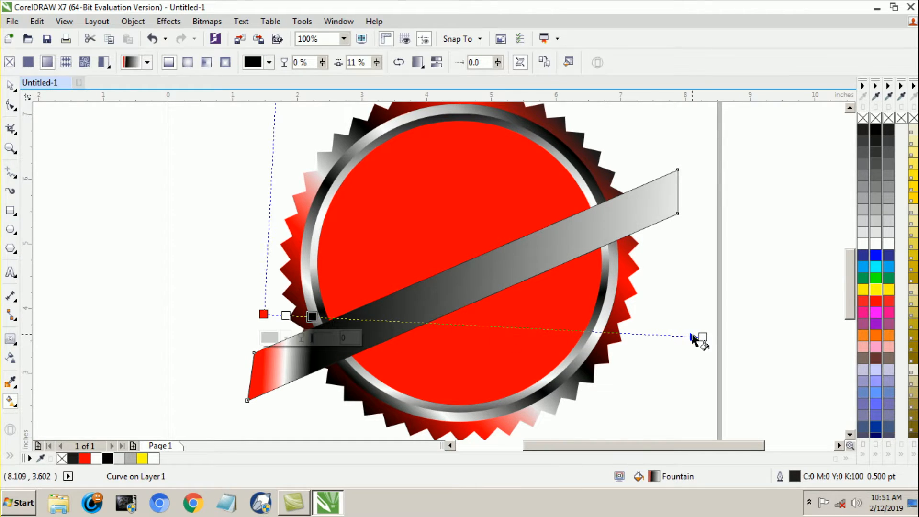
# - Make the gradient's end stop red and add a white stop at 95% and a black stop at 91%
pyautogui.click(702, 337)
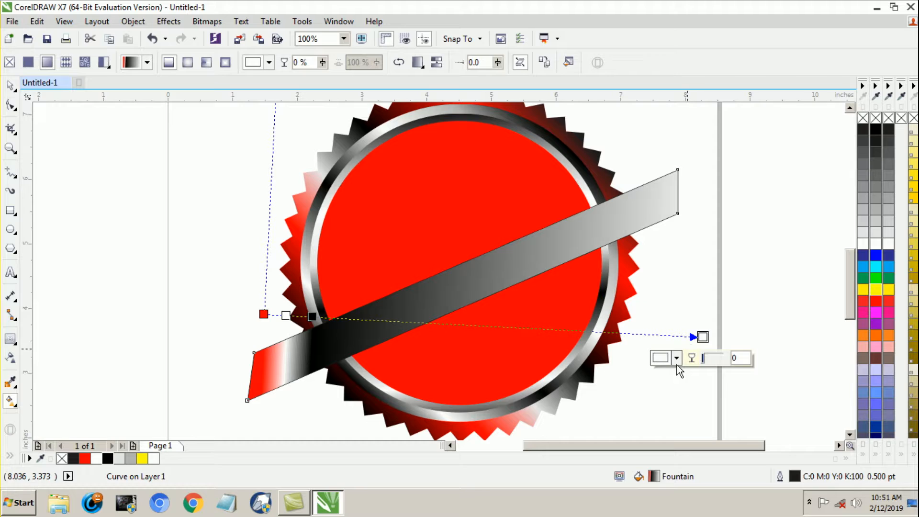
pyautogui.click(85, 458)
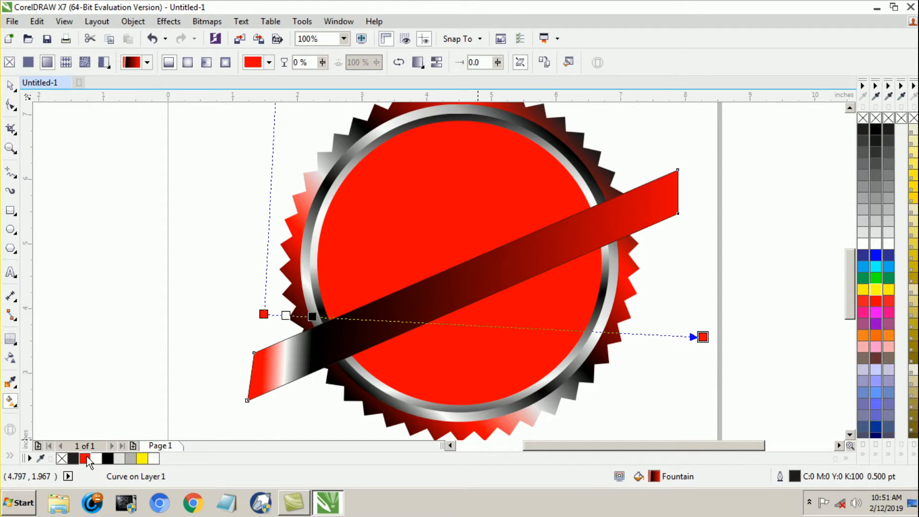
pyautogui.doubleClick(680, 336)
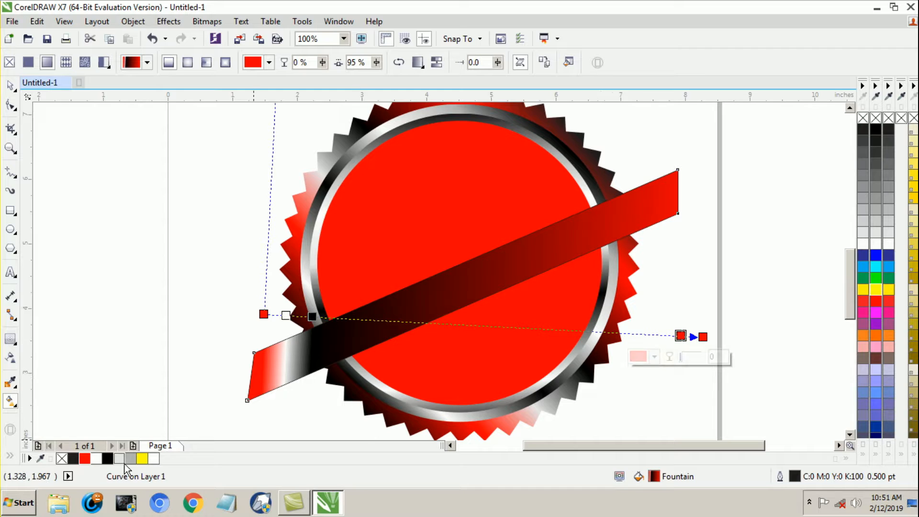
pyautogui.click(96, 458)
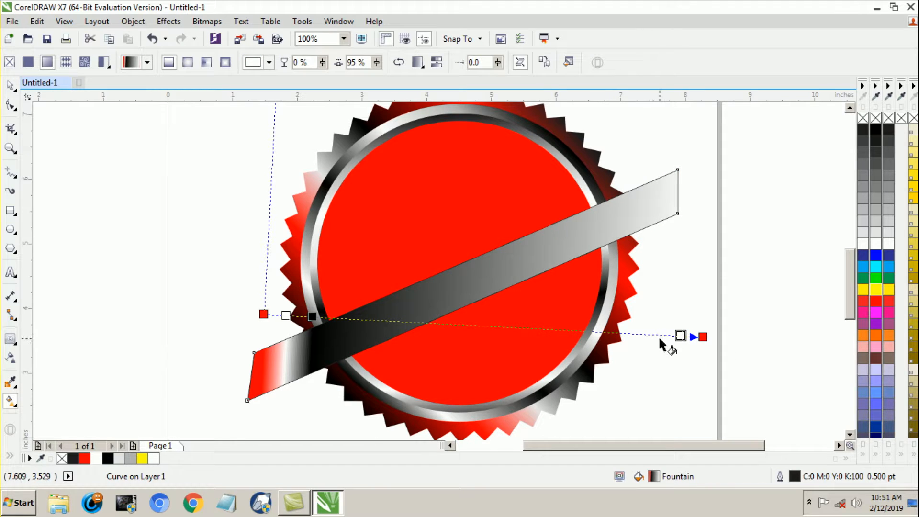
pyautogui.doubleClick(662, 335)
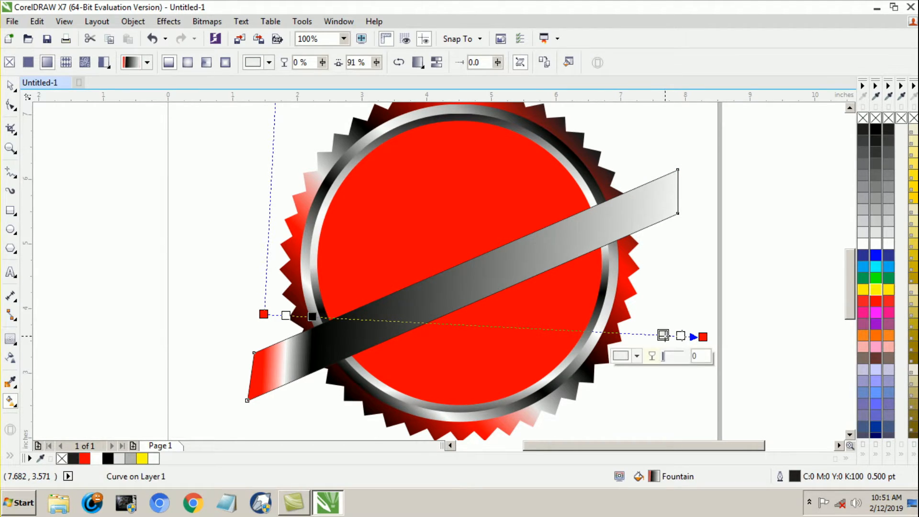
pyautogui.click(107, 458)
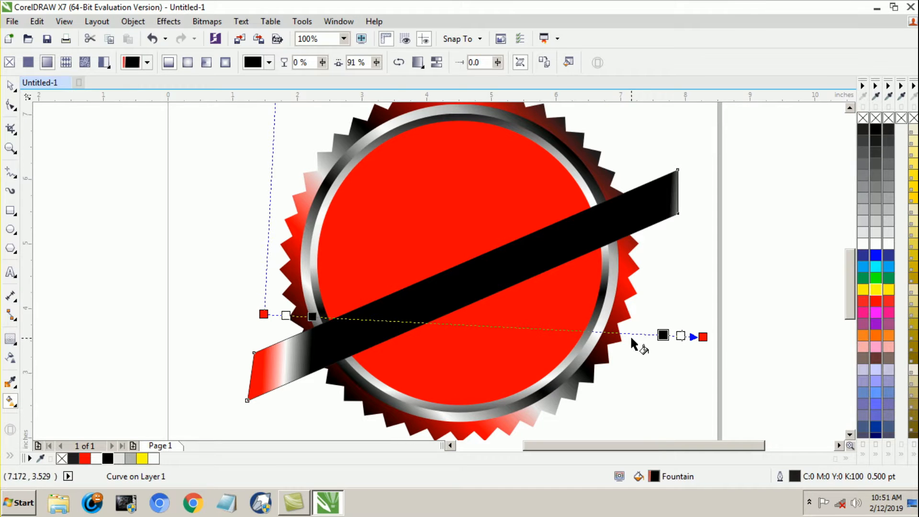
# - Realign both ends of the band's gradient so it rises slightly and the red and white areas show at both band ends
pyautogui.moveTo(703, 337); pyautogui.dragTo(672, 247)
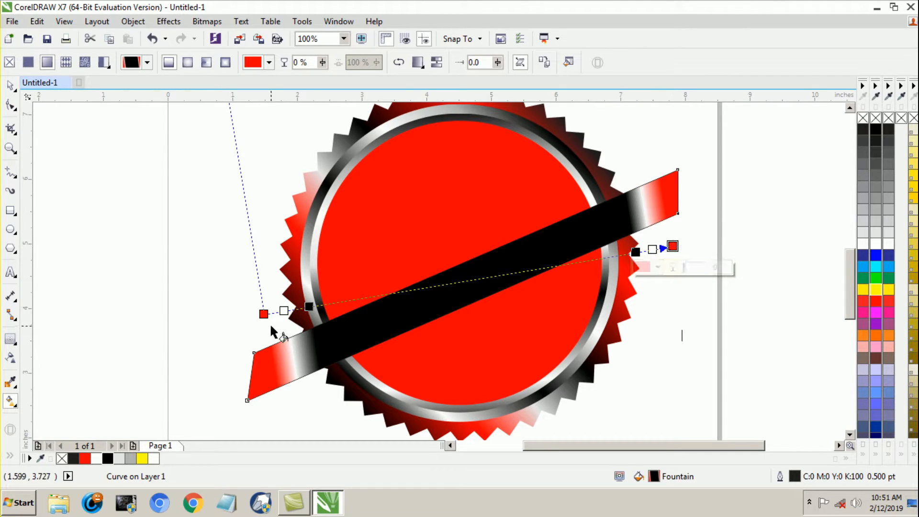
pyautogui.moveTo(264, 313); pyautogui.dragTo(251, 291)
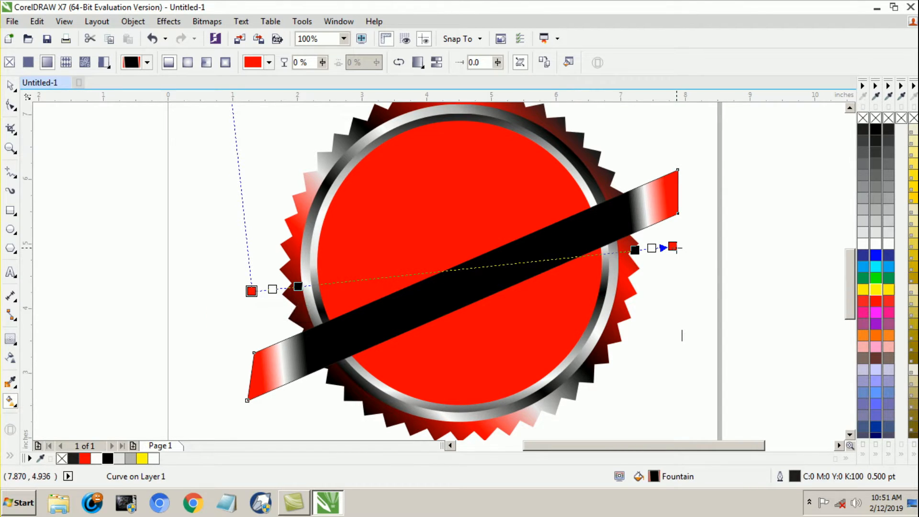
pyautogui.moveTo(672, 247); pyautogui.dragTo(681, 258)
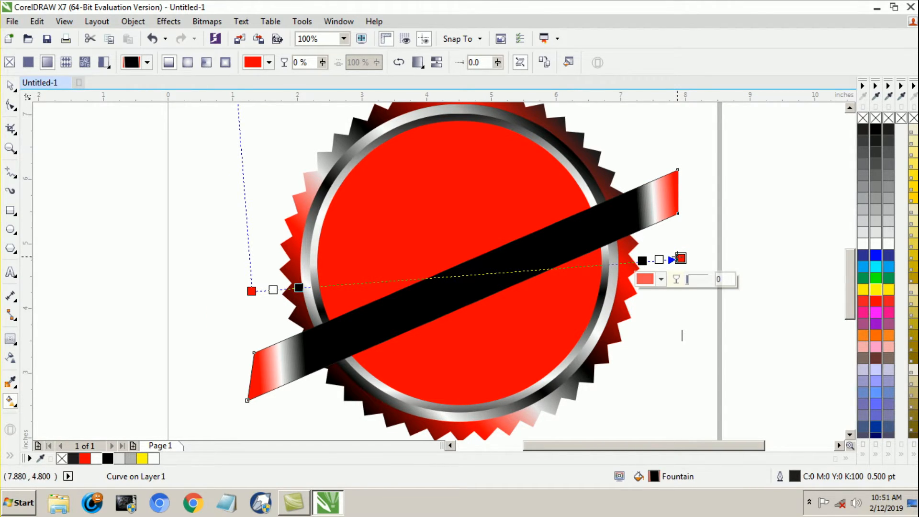
pyautogui.click(10, 86)
pyautogui.click(130, 242)
# - Move the two nodes at the band's lower end inward, shortening the band to about 6.52 inches wide and 3.51 inches high
pyautogui.click(274, 367)
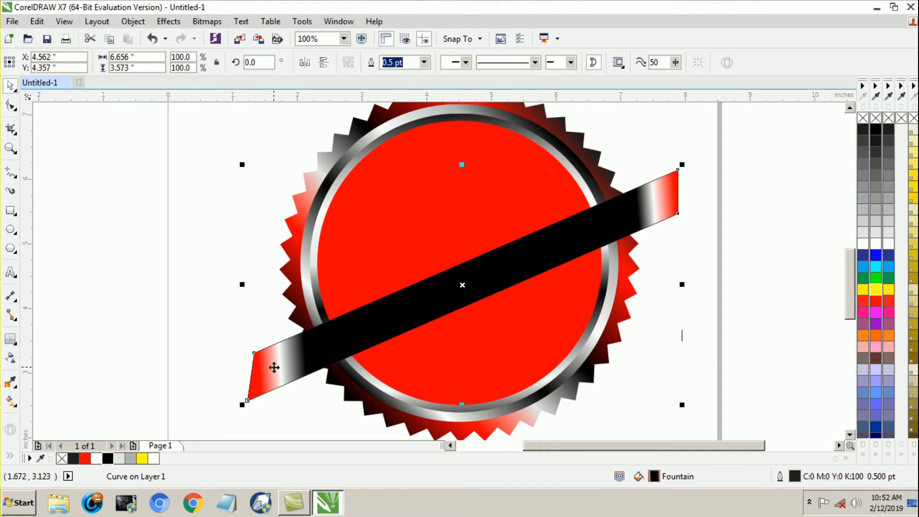
pyautogui.click(11, 105)
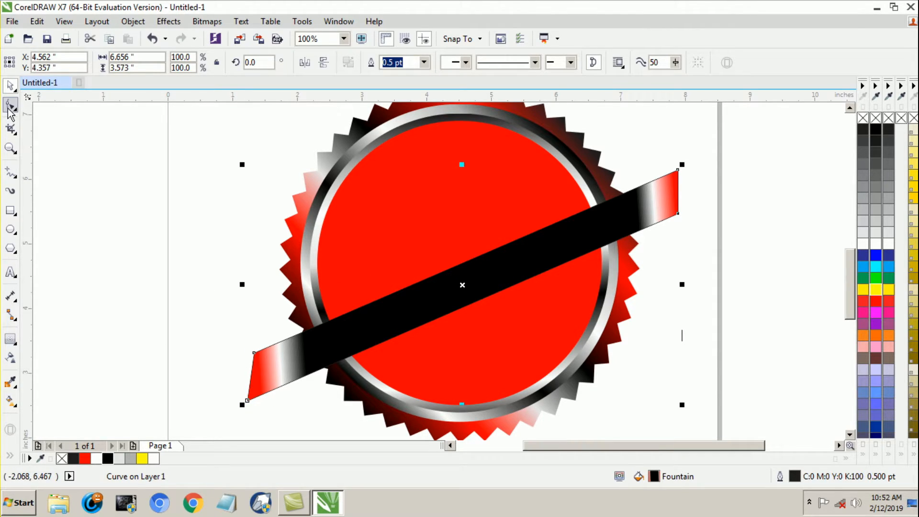
pyautogui.moveTo(254, 357); pyautogui.dragTo(261, 353)
pyautogui.moveTo(248, 400); pyautogui.dragTo(257, 397)
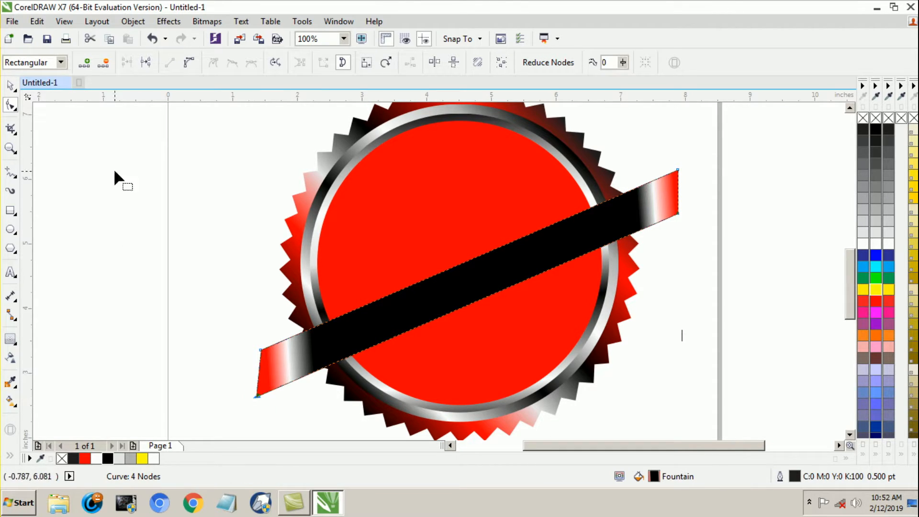
pyautogui.click(11, 85)
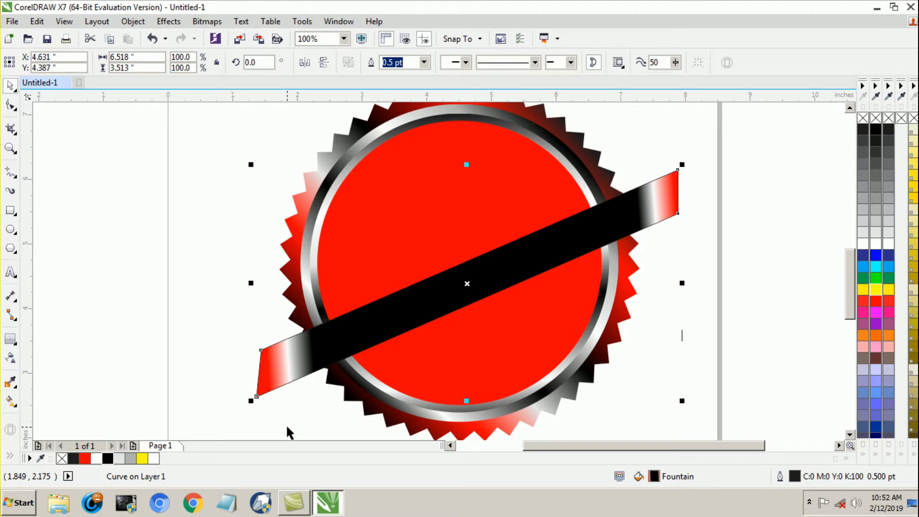
# - Send the diagonal band backward behind the red center and both metallic rings, keeping it in front of the serrated edge
pyautogui.hotkey('ctrl', 'pagedown')
pyautogui.hotkey('ctrl', 'pagedown')
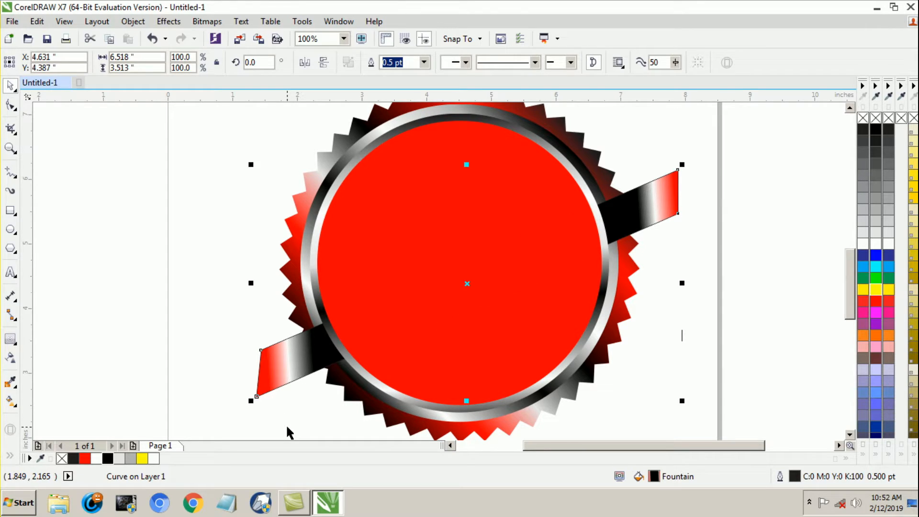
pyautogui.hotkey('ctrl', 'pagedown')
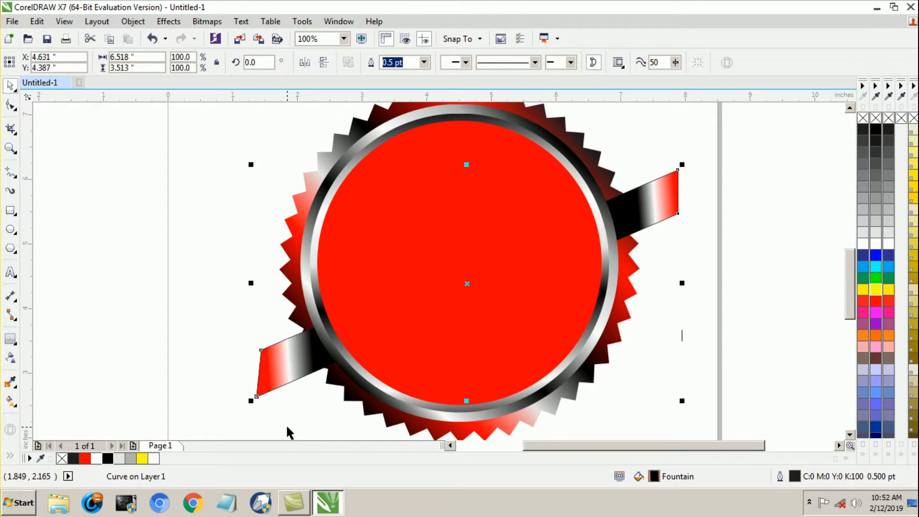
# - Place a duplicate of the diagonal band about 0.53 inch below the original
pyautogui.click(670, 256)
pyautogui.moveTo(650, 201); pyautogui.dragTo(655, 234)
pyautogui.rightClick(655, 234)
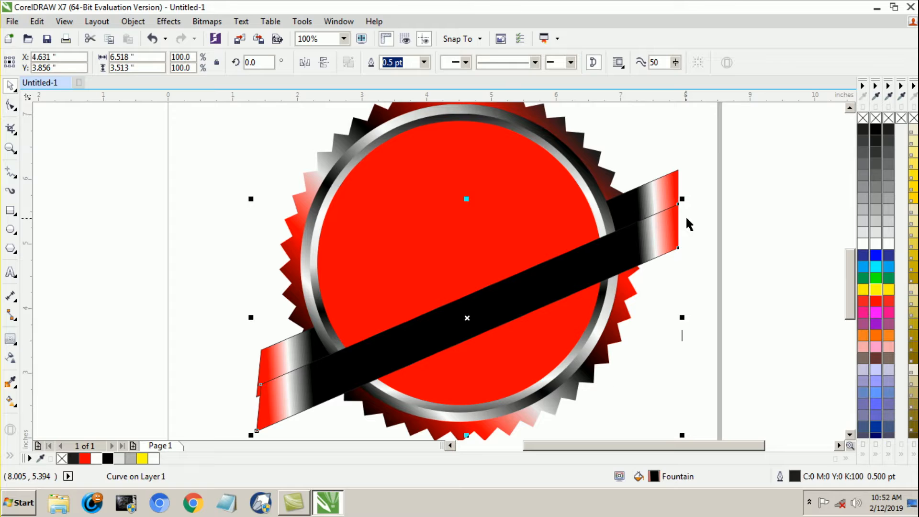
# - Remove the duplicate band's outline and send it behind the metallic rings
pyautogui.rightClick(875, 117)
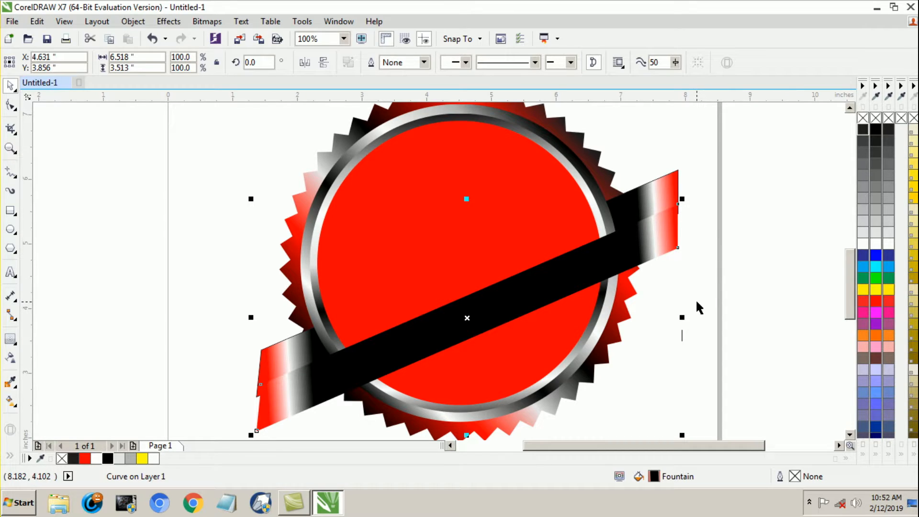
pyautogui.hotkey('ctrl', 'pagedown')
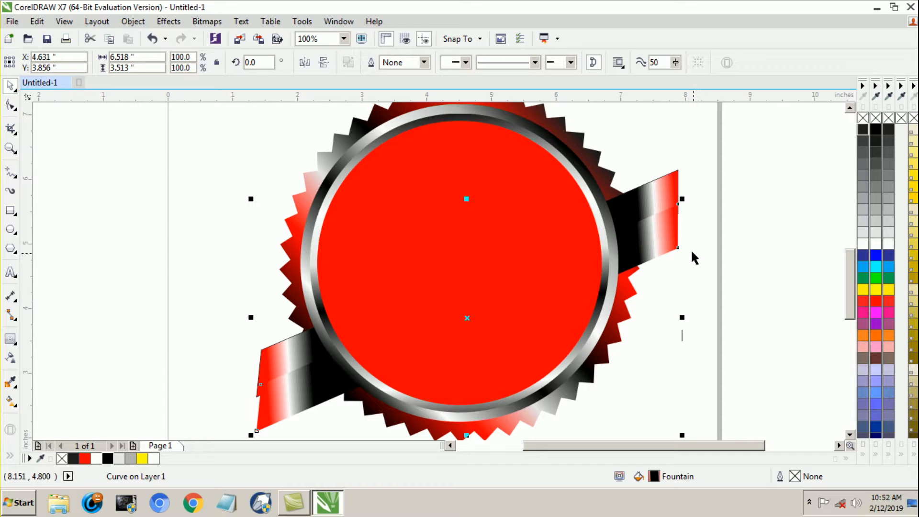
# - Scale the duplicate band to about 80.7% and nudge it right to a horizontal position of 4.751 inches
pyautogui.moveTo(683, 199); pyautogui.dragTo(684, 220)
pyautogui.hotkey('ctrl', 'Right')
pyautogui.hotkey('ctrl', 'Right')
pyautogui.hotkey('ctrl', 'Right')
pyautogui.hotkey('ctrl', 'Right')
pyautogui.hotkey('ctrl', 'Right')
pyautogui.hotkey('ctrl', 'Right')
pyautogui.hotkey('ctrl', 'Right')
pyautogui.hotkey('ctrl', 'Right')
pyautogui.hotkey('ctrl', 'Right')
pyautogui.hotkey('ctrl', 'Right')
pyautogui.hotkey('ctrl', 'Right')
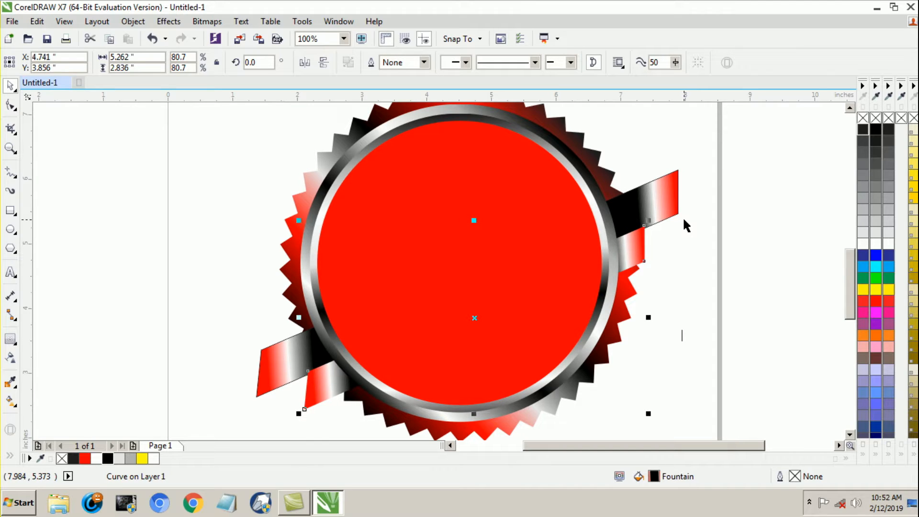
pyautogui.hotkey('ctrl', 'Right')
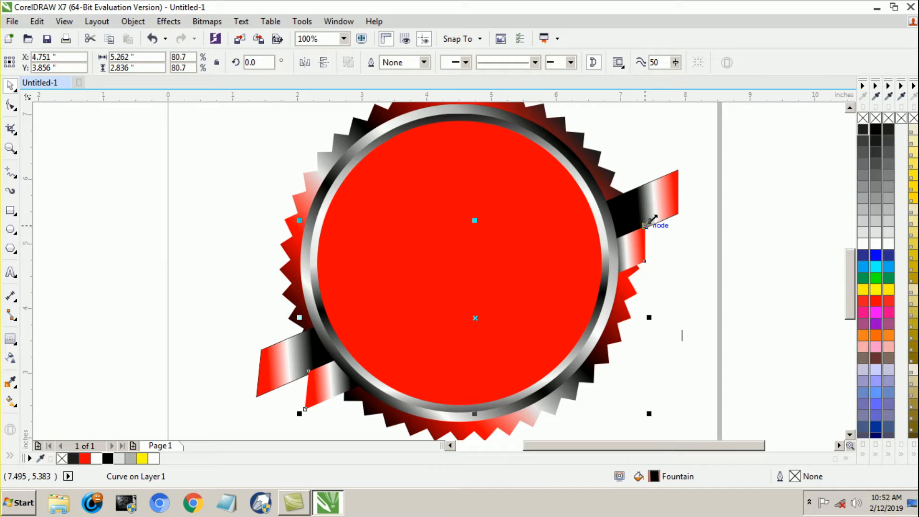
# - Scale the lower duplicate band to 82.8% and the outlined upper band to about 92.9%
pyautogui.moveTo(653, 218); pyautogui.dragTo(668, 213)
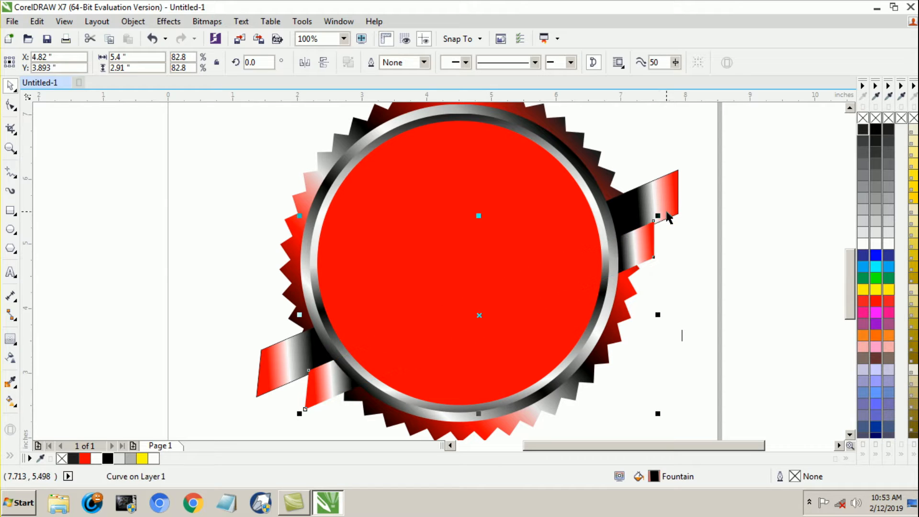
pyautogui.click(702, 262)
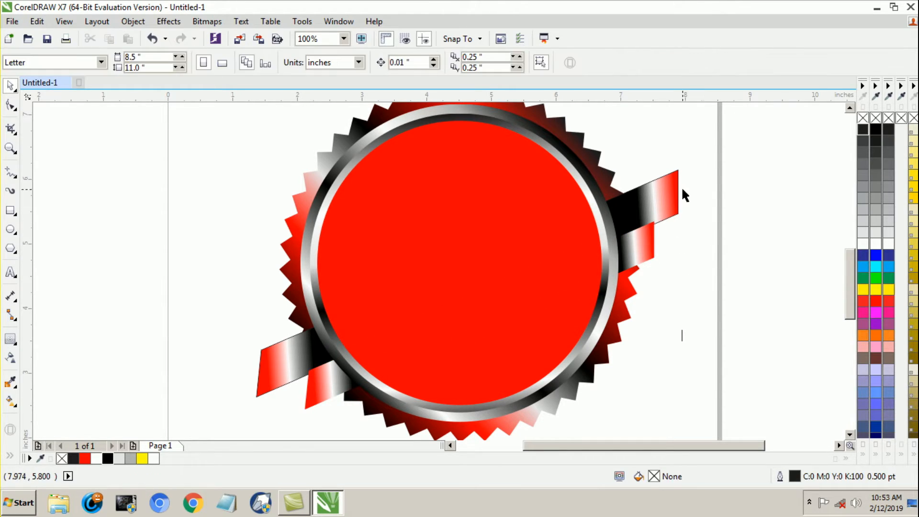
pyautogui.click(677, 187)
pyautogui.moveTo(682, 165); pyautogui.dragTo(679, 171)
pyautogui.click(116, 246)
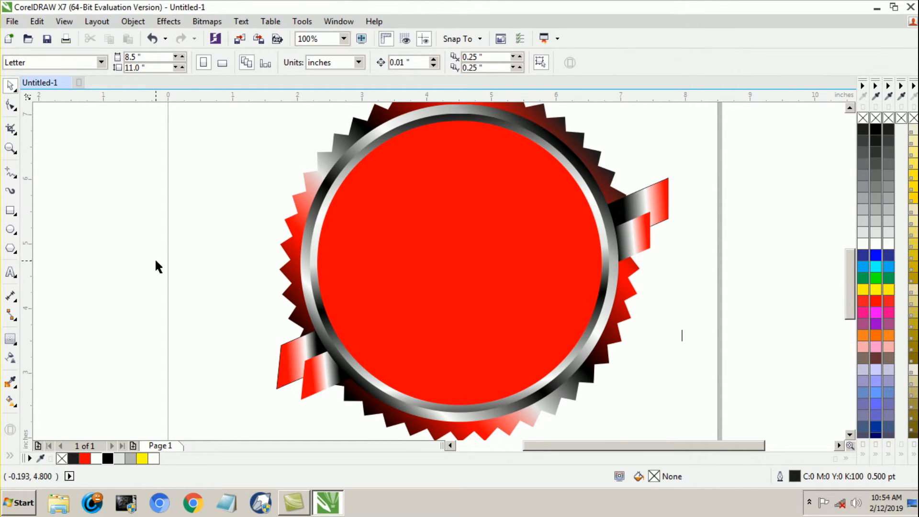
# - Nudge the outlined upper band left to a horizontal position of 4.651 inches
pyautogui.click(661, 203)
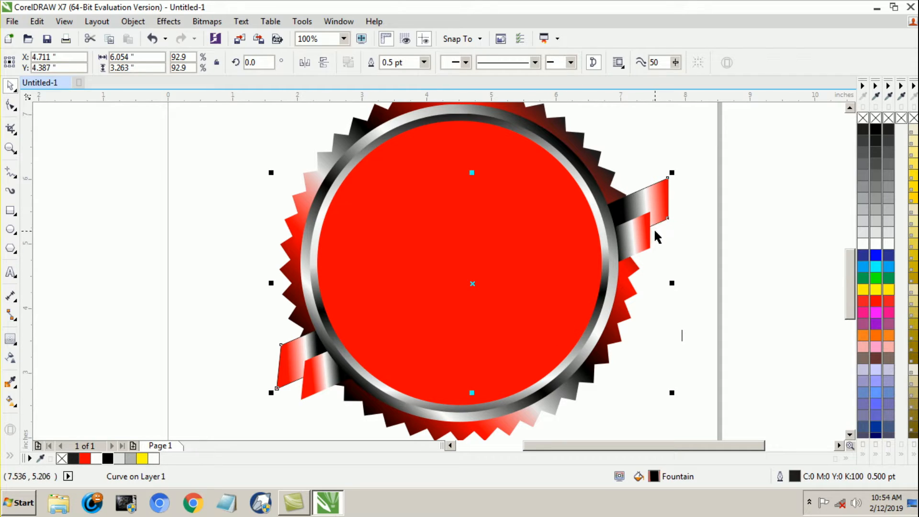
pyautogui.hotkey('ctrl', 'Left')
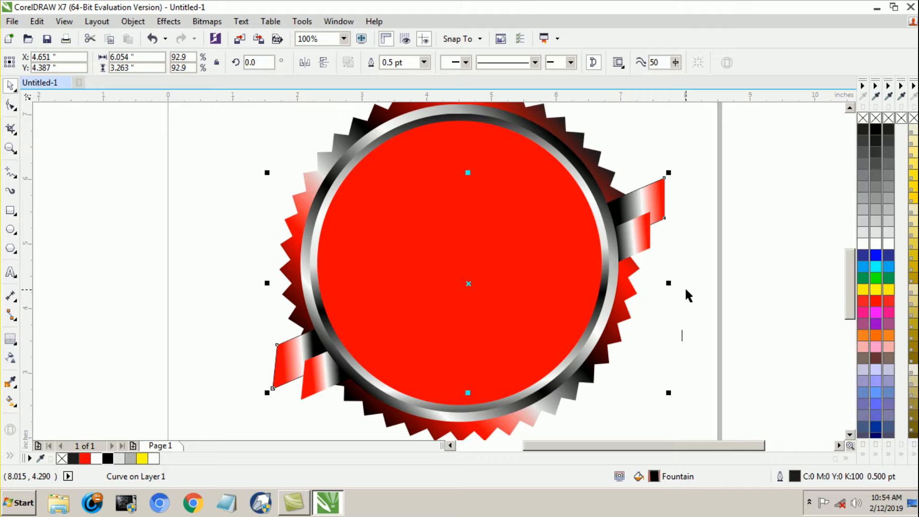
pyautogui.click(665, 299)
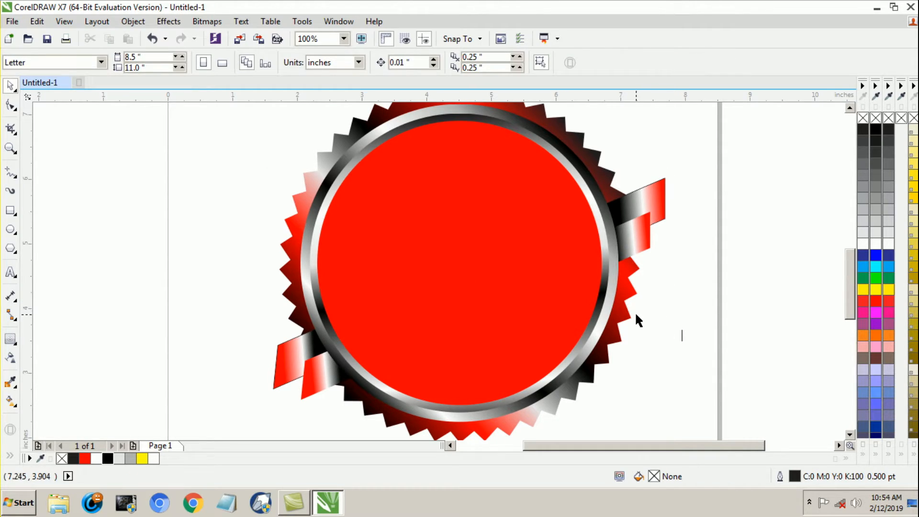
# - Add the artistic text "simple design" on the empty area beside the page
pyautogui.scroll(-1, 637, 316)
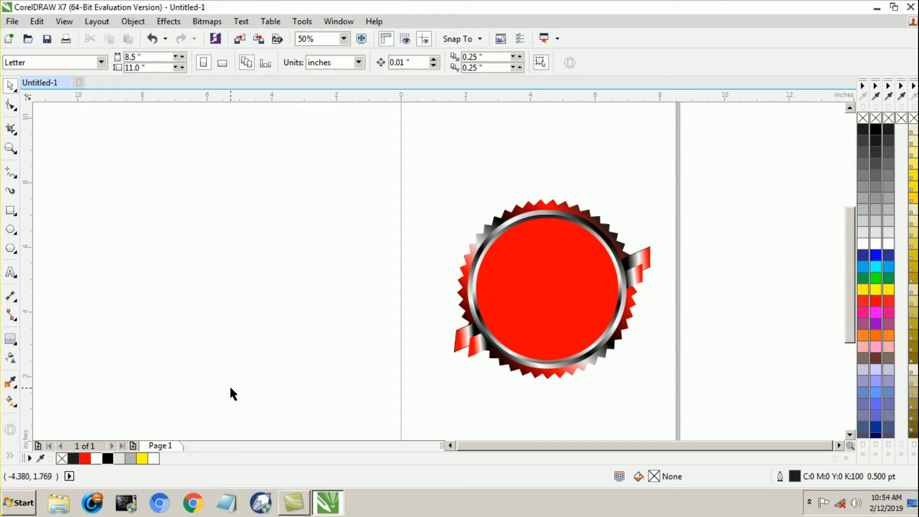
pyautogui.click(11, 272)
pyautogui.click(270, 286)
pyautogui.write('simple design')
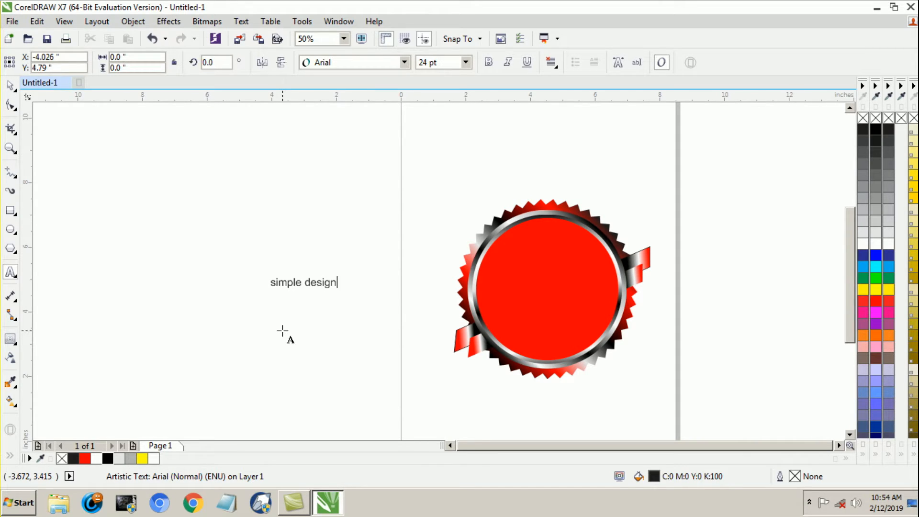
# - Duplicate the text just below the original and change the copy to "Company Name"
pyautogui.click(11, 85)
pyautogui.moveTo(305, 286); pyautogui.dragTo(305, 315)
pyautogui.click(11, 271)
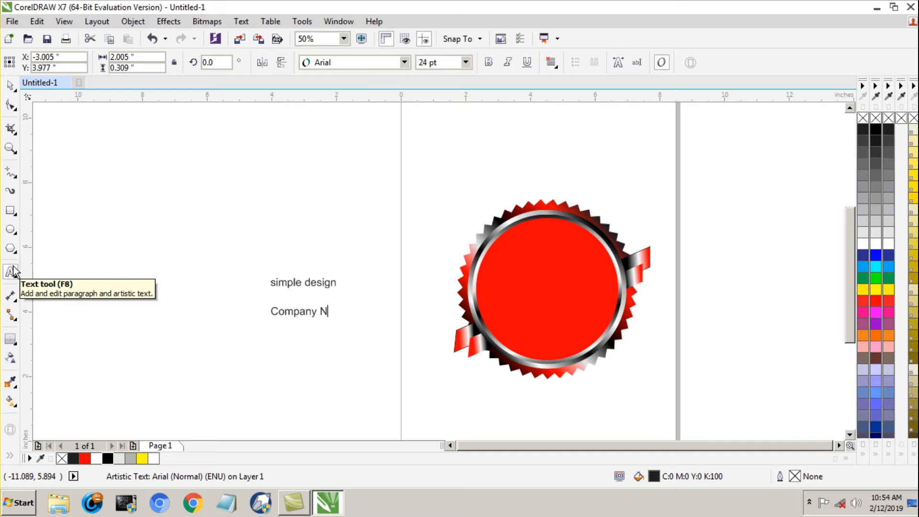
pyautogui.click(9, 85)
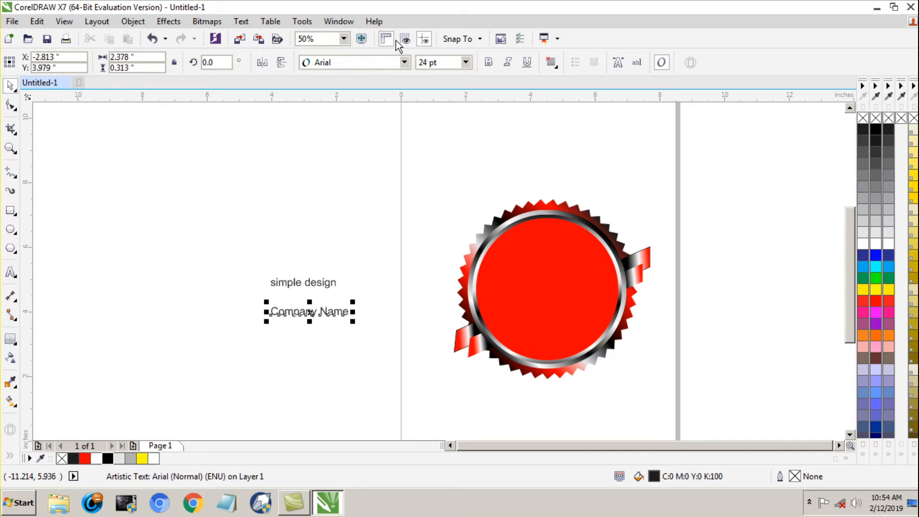
# - Move "Company Name" above the badge's upper-right edge and set it in Birds of Paradise Personal use at 30 pt
pyautogui.moveTo(318, 316); pyautogui.dragTo(711, 188)
pyautogui.click(405, 63)
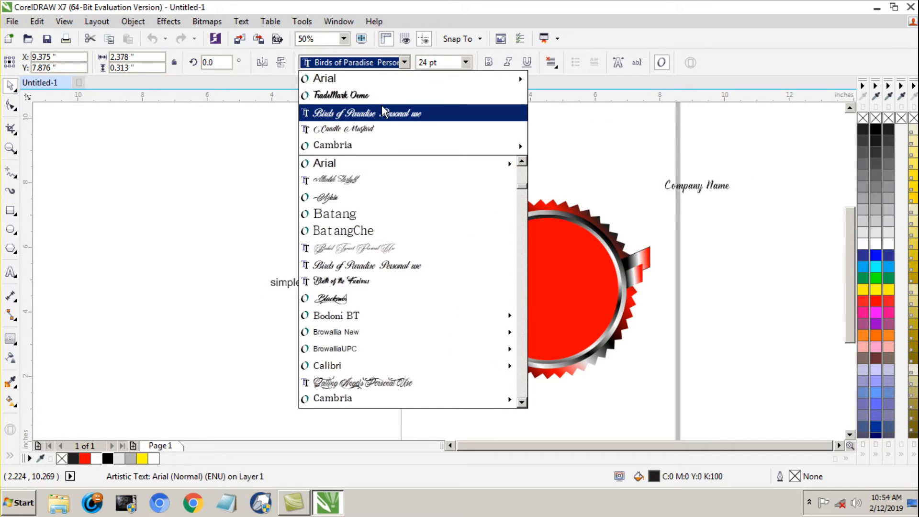
pyautogui.click(383, 112)
pyautogui.click(433, 62)
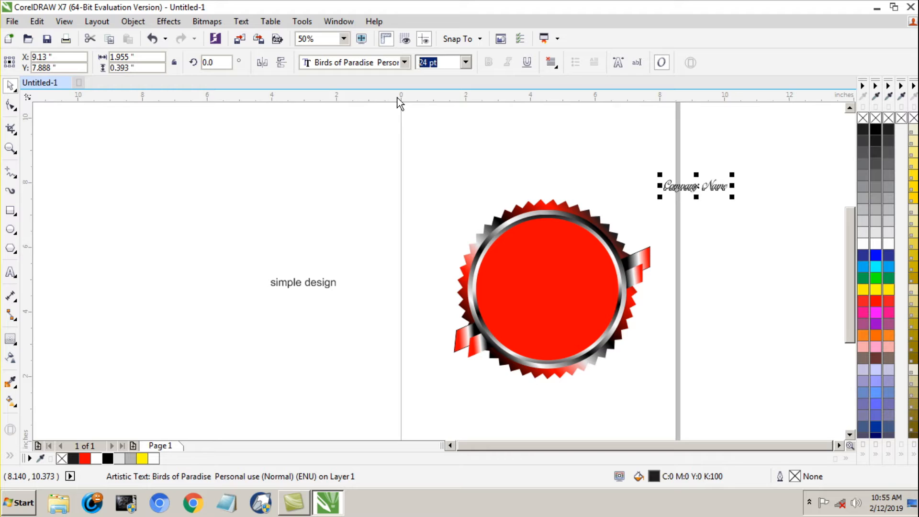
pyautogui.write('30')
pyautogui.press('Return')
pyautogui.click(708, 248)
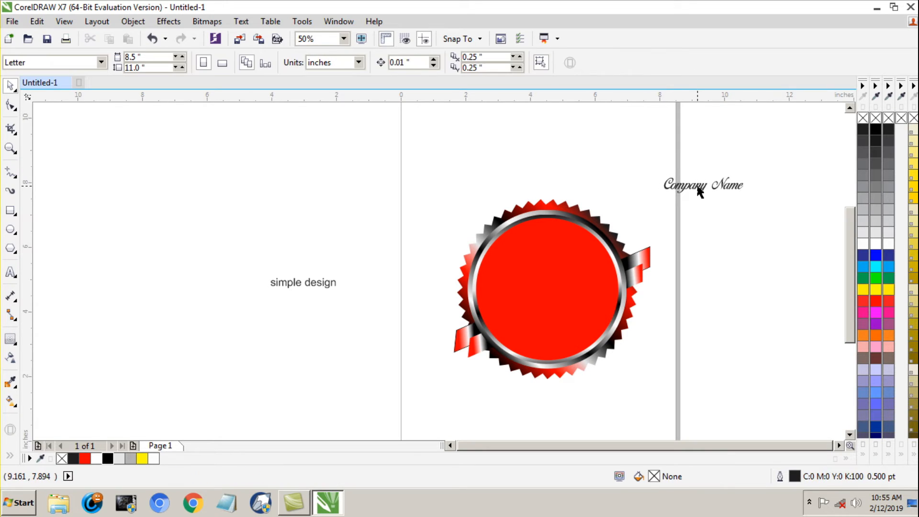
# - Place "Company Name" in the lower half of the red center and fill it white
pyautogui.moveTo(700, 191); pyautogui.dragTo(544, 320)
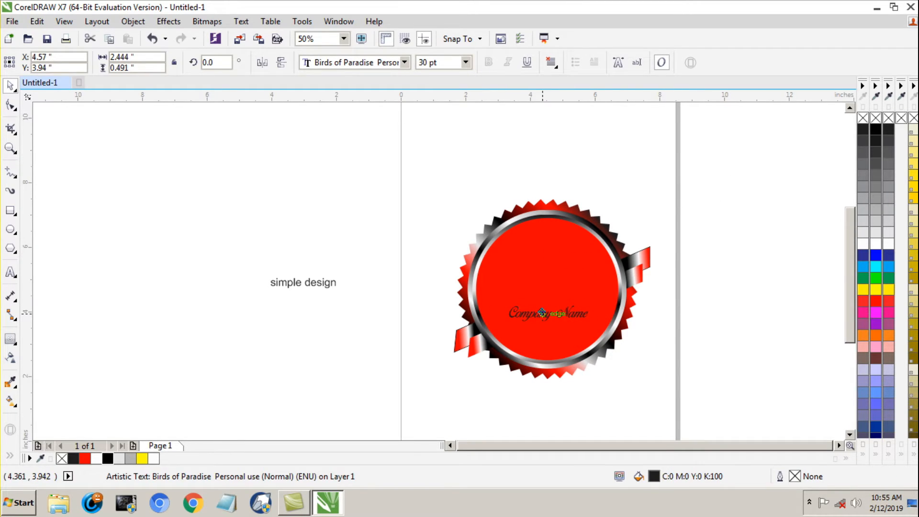
pyautogui.click(872, 244)
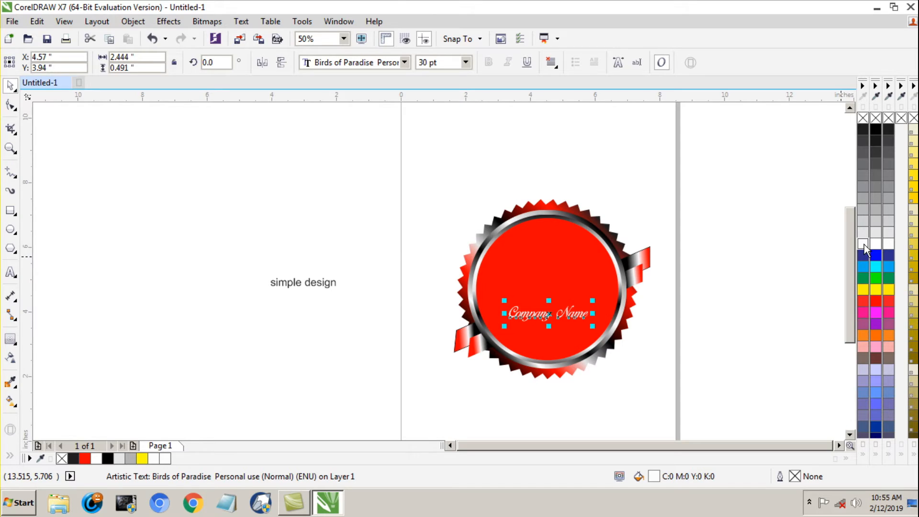
pyautogui.click(734, 317)
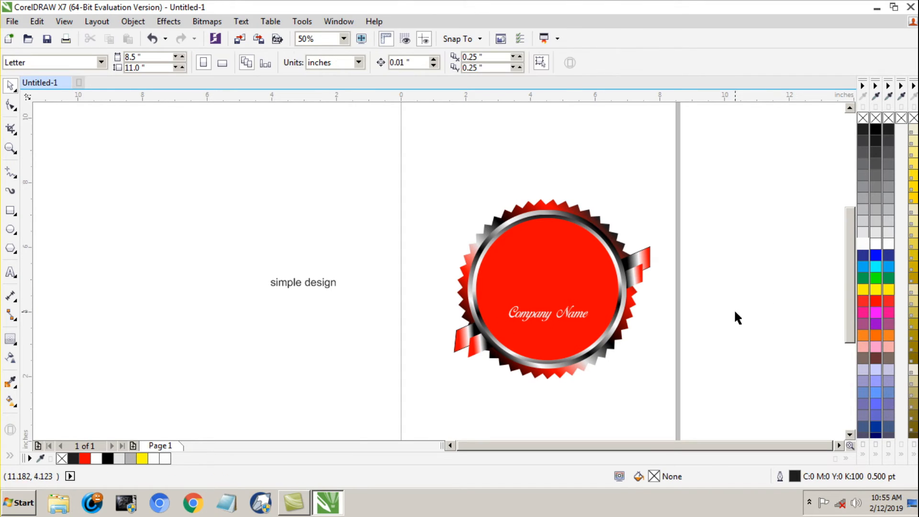
# - Rotate "Company Name" to about 28.8° and enlarge it to about 41.2 pt
pyautogui.click(563, 312)
pyautogui.click(582, 313)
pyautogui.moveTo(592, 300); pyautogui.dragTo(609, 276)
pyautogui.click(572, 328)
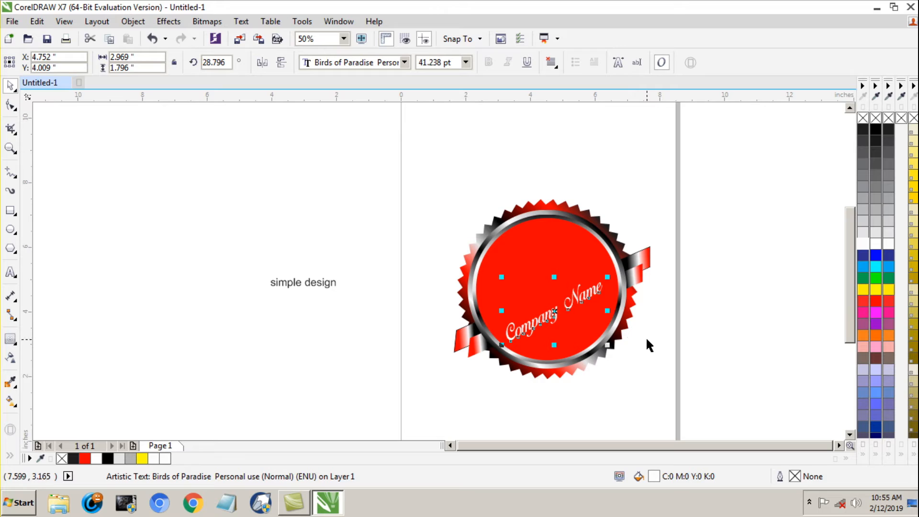
# - Nudge "Company Name" right to a horizontal position of 4.972 inches
pyautogui.press('Right')
pyautogui.press('Right')
pyautogui.press('Right')
pyautogui.press('Right')
pyautogui.press('Right')
pyautogui.press('Right')
pyautogui.press('Right')
pyautogui.press('Right')
pyautogui.press('Right')
pyautogui.press('Right')
pyautogui.press('Right')
pyautogui.press('Right')
pyautogui.press('Right')
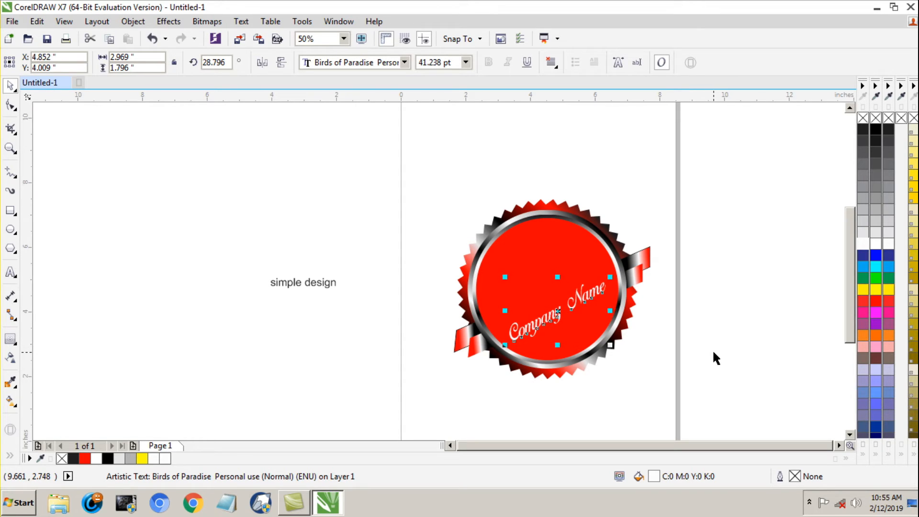
pyautogui.press('Right')
pyautogui.press('Right')
pyautogui.press('Right')
pyautogui.press('Right')
pyautogui.press('Right')
pyautogui.press('Right')
pyautogui.press('Right')
pyautogui.press('Right')
pyautogui.press('Right')
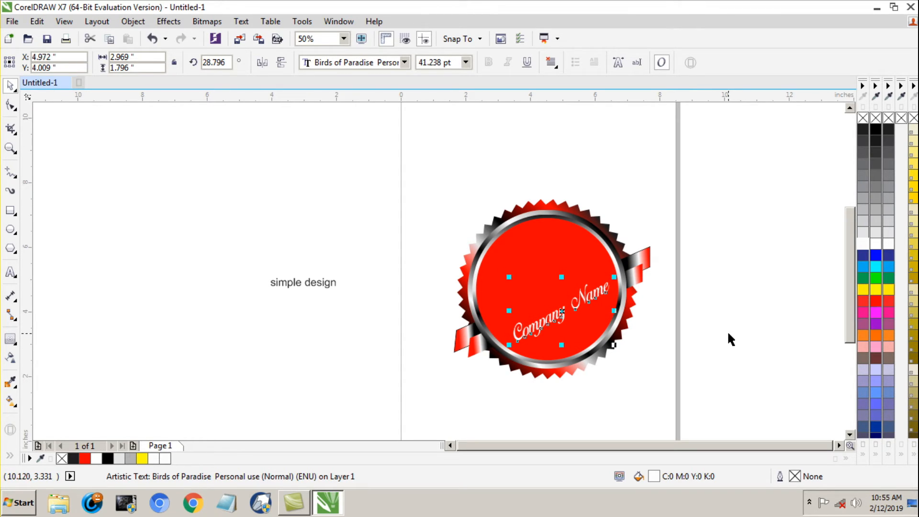
pyautogui.click(726, 332)
# - Draw a five-pointed star about 0.48 by 0.45 inch beside the page, with a white fill and no outline
pyautogui.click(11, 248)
pyautogui.click(51, 262)
pyautogui.moveTo(360, 248); pyautogui.dragTo(375, 233)
pyautogui.click(11, 86)
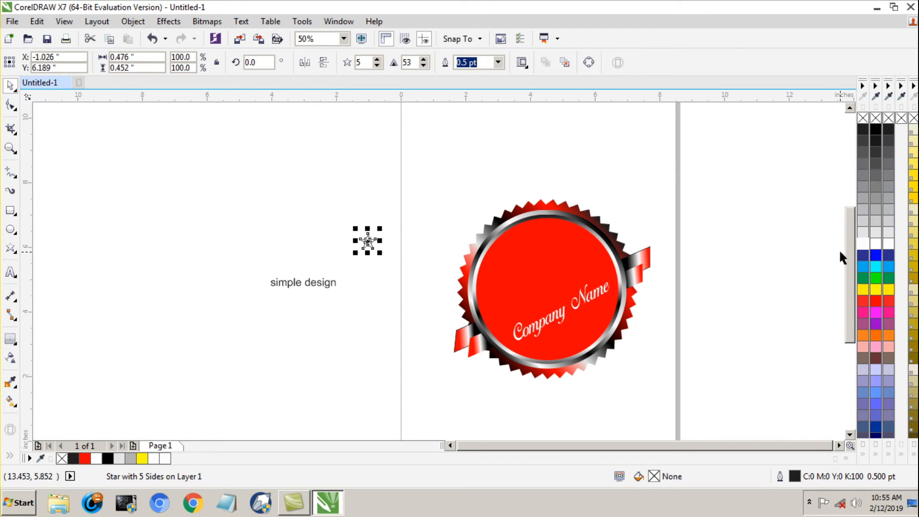
pyautogui.click(864, 243)
pyautogui.rightClick(862, 118)
# - Move the star onto the red center and repeat evenly spaced duplicates to form a horizontal row of five stars
pyautogui.moveTo(367, 242); pyautogui.dragTo(525, 296)
pyautogui.click(379, 306)
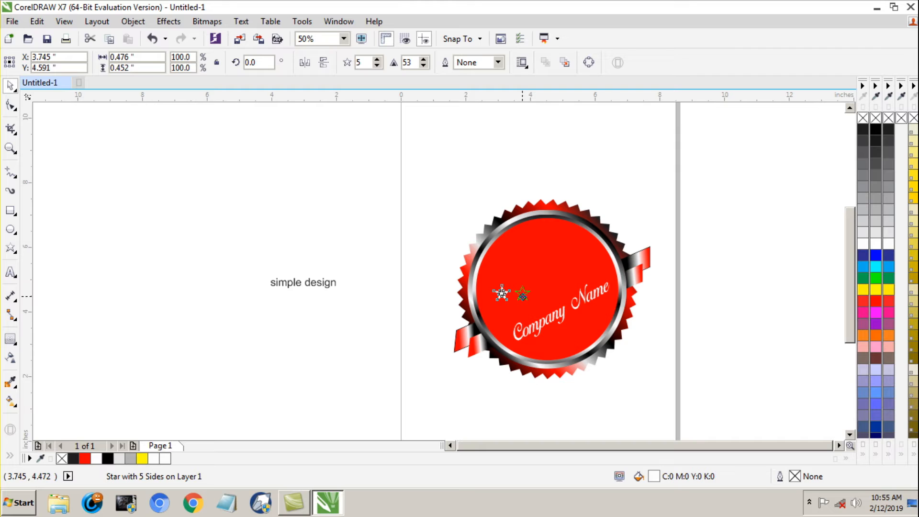
pyautogui.hotkey('ctrl', 'r')
pyautogui.hotkey('ctrl', 'r')
pyautogui.hotkey('ctrl', 'r')
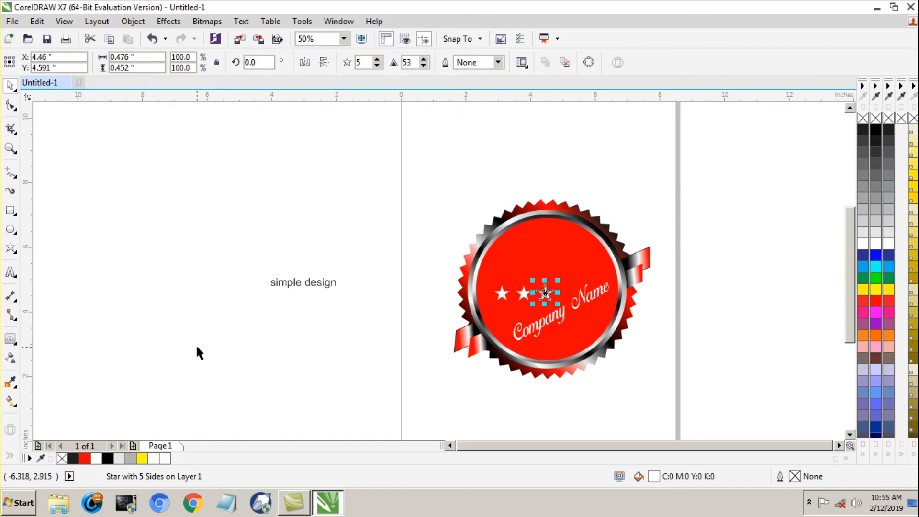
# - Group the five stars and rotate the group to about 28.7°
pyautogui.click(422, 263)
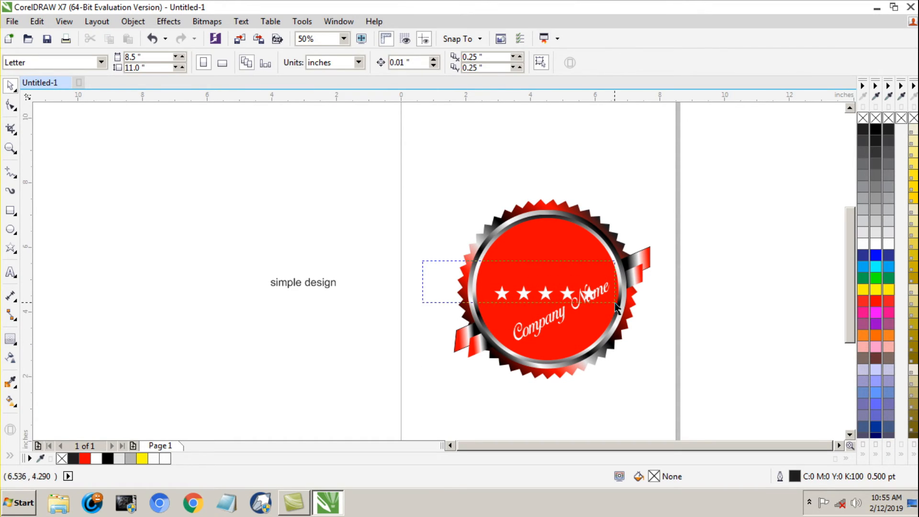
pyautogui.moveTo(607, 301); pyautogui.dragTo(611, 302)
pyautogui.hotkey('ctrl', 'g')
pyautogui.click(545, 293)
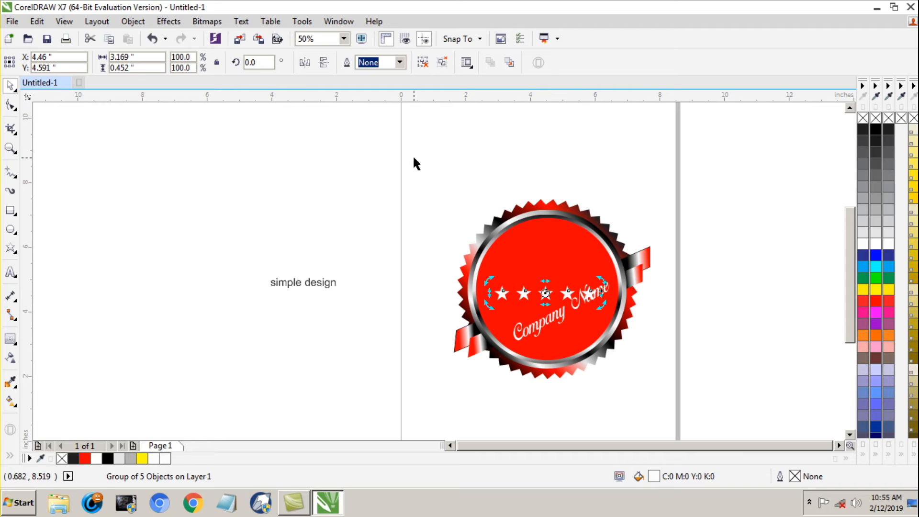
pyautogui.moveTo(601, 283); pyautogui.dragTo(595, 252)
pyautogui.click(697, 325)
# - Adjust the star row's rotation to about 27.9° and move it up, clear of "Company Name"
pyautogui.click(549, 295)
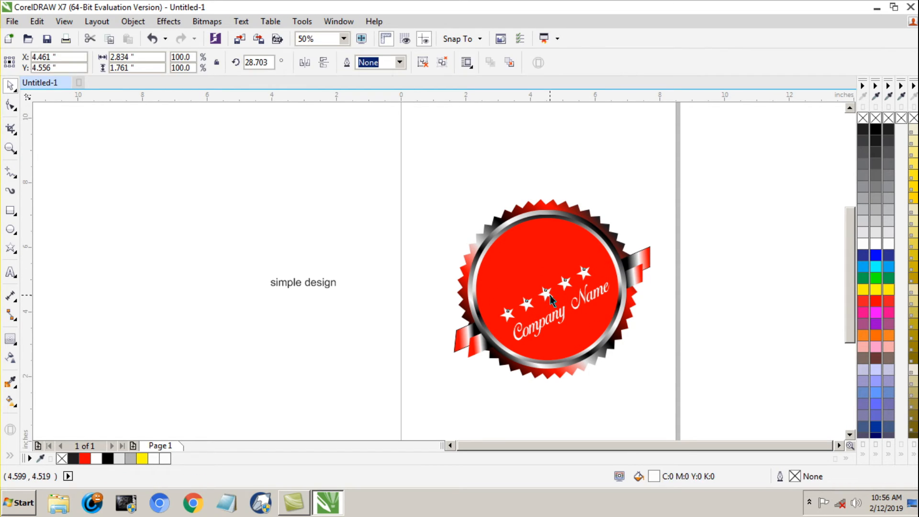
pyautogui.click(548, 294)
pyautogui.moveTo(596, 260); pyautogui.dragTo(569, 271)
pyautogui.click(635, 326)
pyautogui.click(565, 283)
pyautogui.click(754, 338)
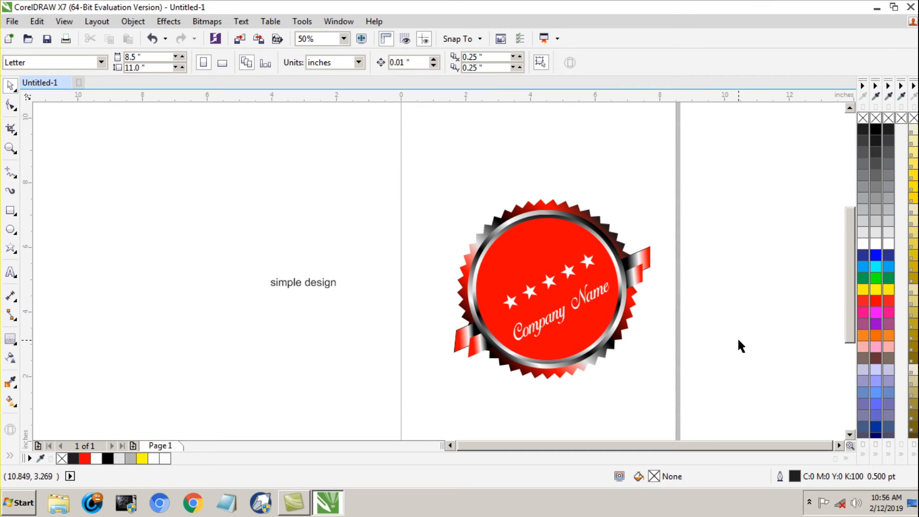
# - Move the "simple design" text above the badge and change its case to Title Case
pyautogui.moveTo(318, 290); pyautogui.dragTo(611, 181)
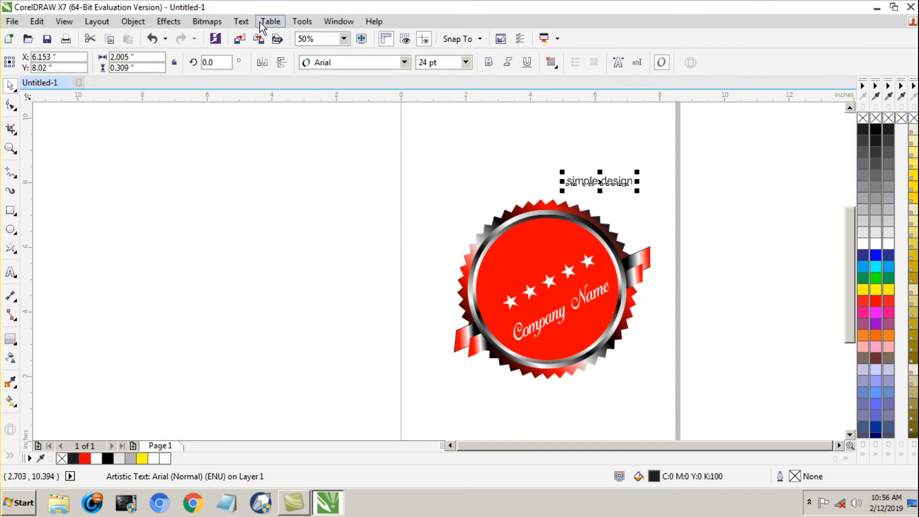
pyautogui.click(240, 22)
pyautogui.click(297, 345)
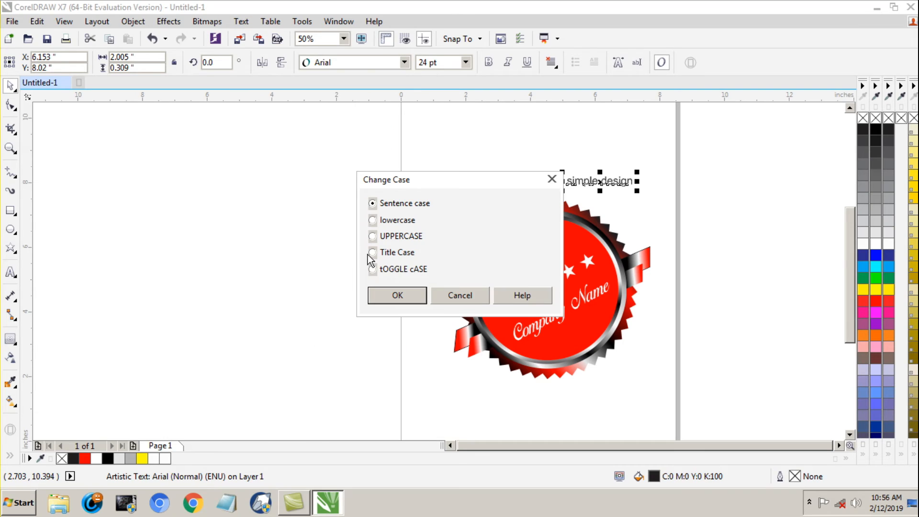
pyautogui.click(404, 299)
# - Set the "Simple Design" text in the TradeMark Demo font at 30 pt
pyautogui.click(405, 62)
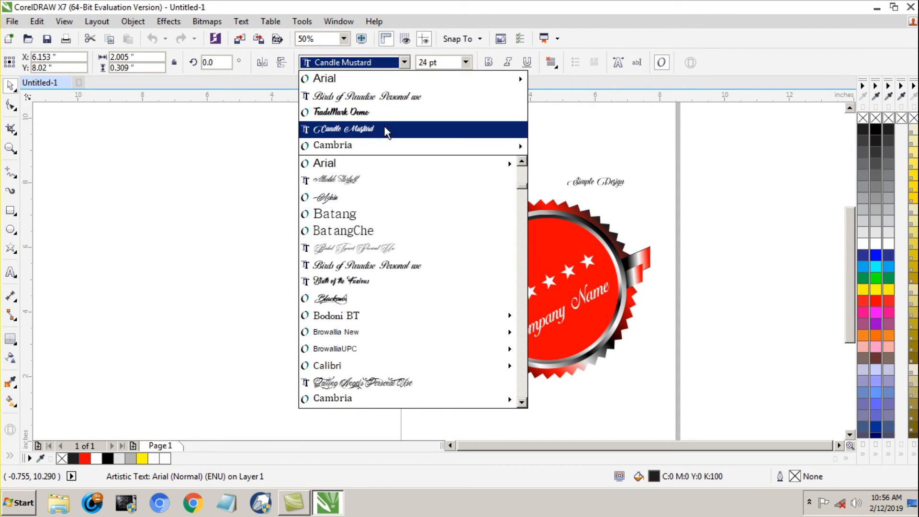
pyautogui.click(390, 108)
pyautogui.moveTo(447, 63); pyautogui.dragTo(401, 116)
pyautogui.write('30')
pyautogui.press('Return')
# - Fill "Simple Design" white, place it above the stars in the red center, and rotate it to about 24.7°
pyautogui.moveTo(617, 184); pyautogui.dragTo(599, 206)
pyautogui.click(868, 239)
pyautogui.click(560, 251)
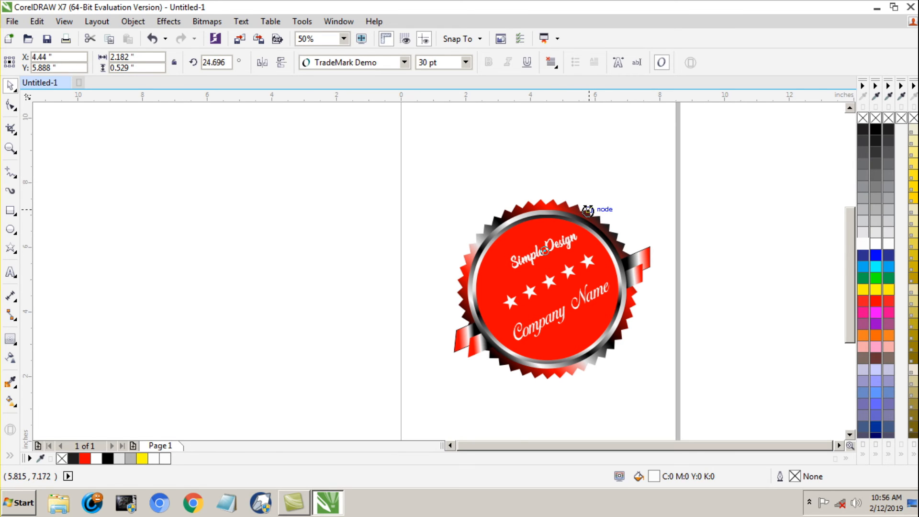
pyautogui.click(673, 199)
# - Enlarge "Simple Design" to about 50.9 pt and reposition it above the star row within the red center
pyautogui.click(555, 245)
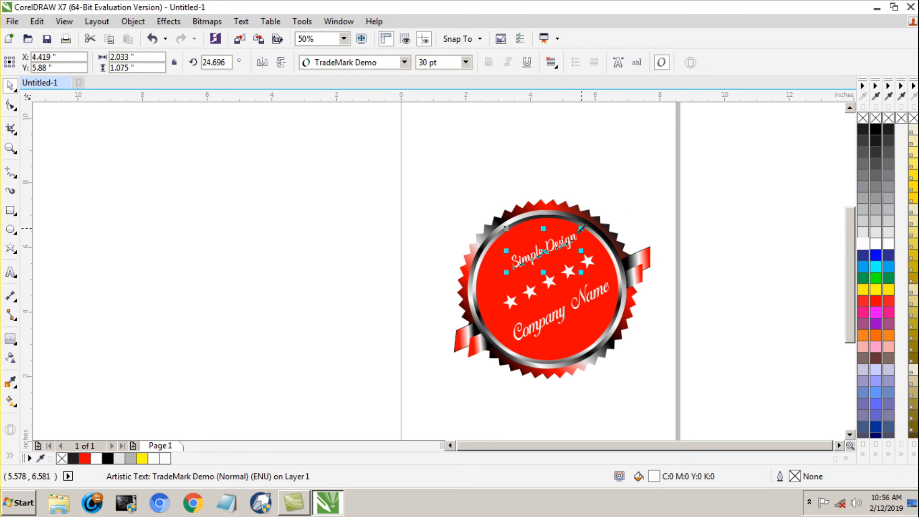
pyautogui.moveTo(583, 230); pyautogui.dragTo(602, 210)
pyautogui.click(699, 234)
pyautogui.click(573, 246)
pyautogui.moveTo(572, 240); pyautogui.dragTo(565, 247)
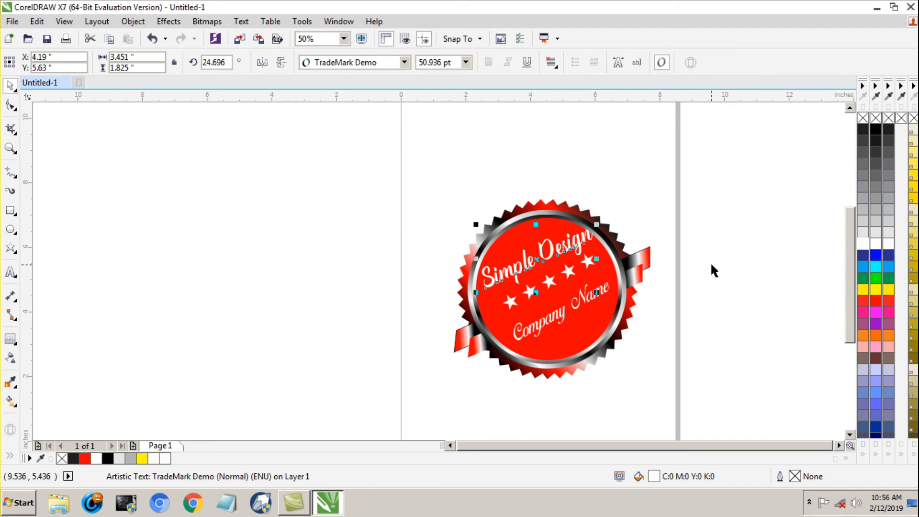
pyautogui.click(687, 275)
# - Move the star row slightly down, away from "Simple Design", and nudge it right to a horizontal position of 4.523 inches
pyautogui.moveTo(570, 271); pyautogui.dragTo(568, 277)
pyautogui.press('Right')
pyautogui.press('Right')
pyautogui.press('Right')
pyautogui.press('Right')
pyautogui.press('Right')
pyautogui.press('Right')
pyautogui.press('Right')
pyautogui.press('Right')
pyautogui.press('Right')
pyautogui.press('Right')
pyautogui.press('Right')
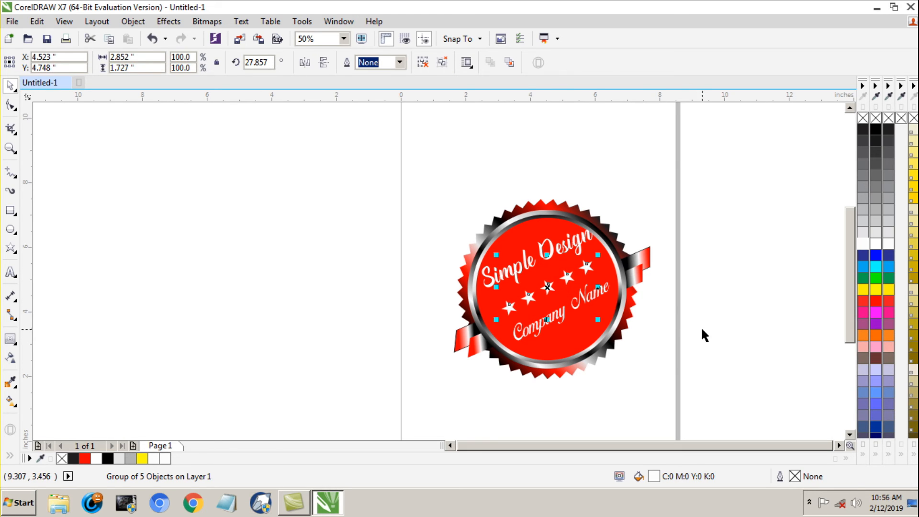
# - Shift "Company Name" slightly down and right, and place the star row at X 4.714 and Y 4.622 inches
pyautogui.click(717, 322)
pyautogui.moveTo(579, 298)
pyautogui.mouseDown()
pyautogui.moveTo(583, 306)
pyautogui.moveTo(571, 285)
pyautogui.moveTo(580, 283)
pyautogui.mouseUp()
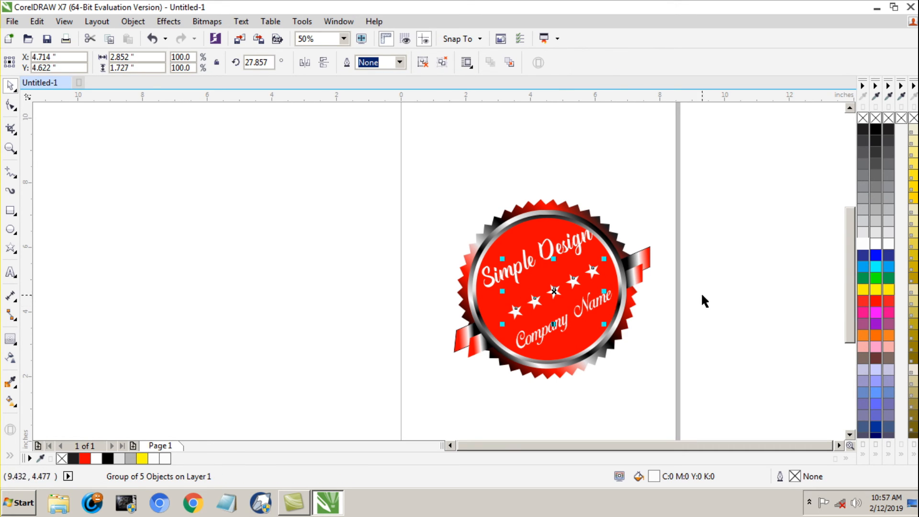
pyautogui.click(717, 292)
# - Rotate "Simple Design" to about 27.2° and move it slightly down to X 4.183 and Y 5.465 inches
pyautogui.doubleClick(554, 245)
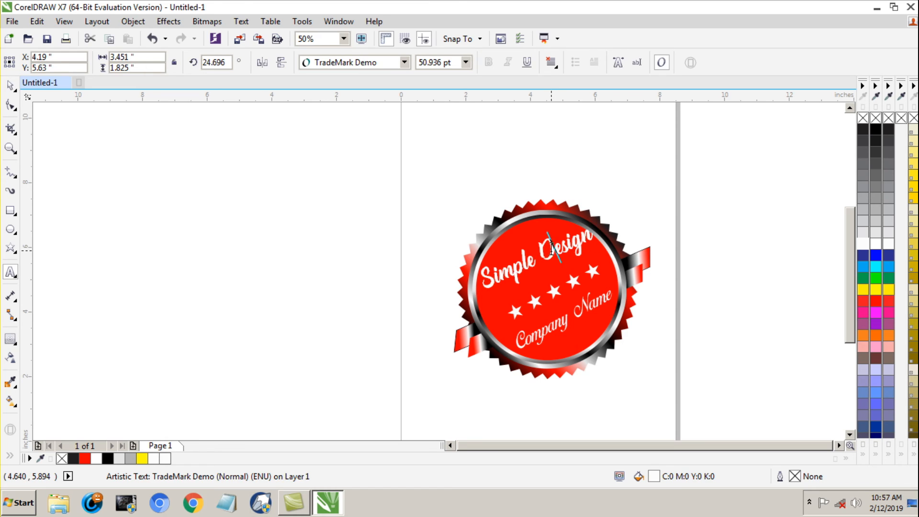
pyautogui.click(11, 86)
pyautogui.click(565, 255)
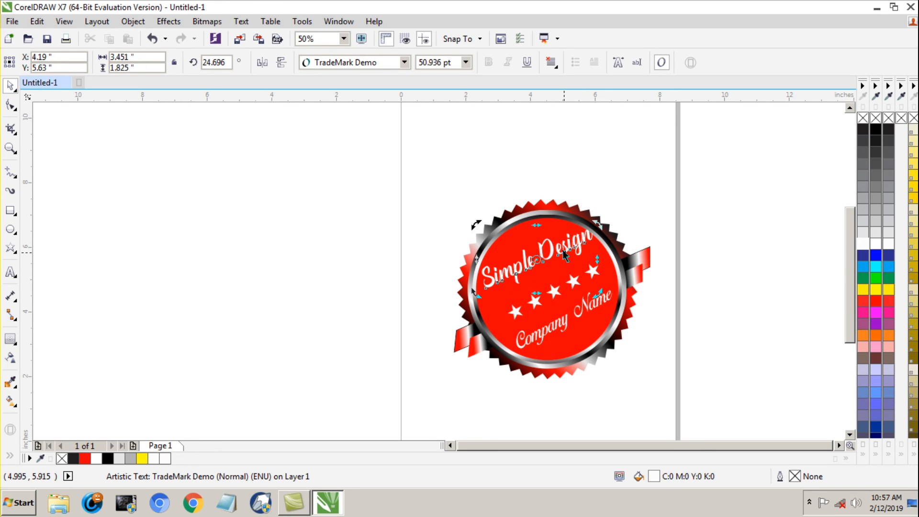
pyautogui.moveTo(605, 234); pyautogui.dragTo(608, 217)
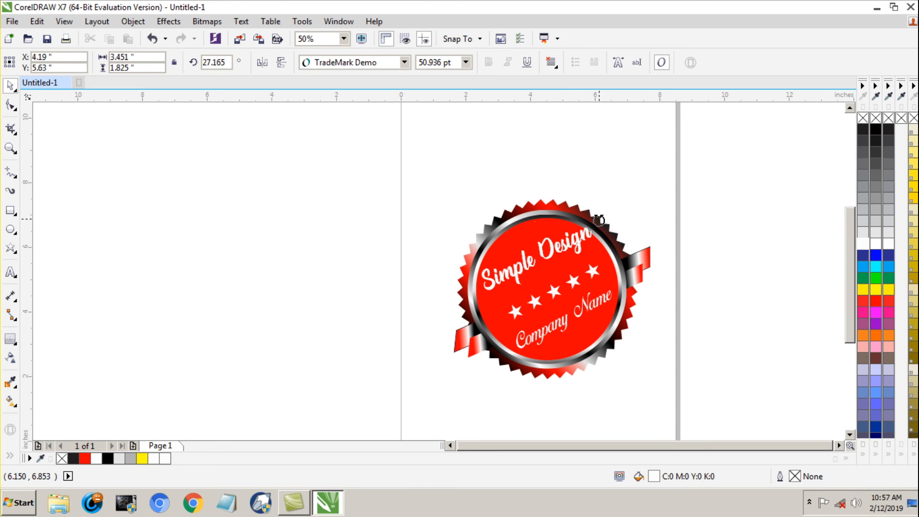
pyautogui.click(653, 248)
pyautogui.click(571, 246)
pyautogui.click(571, 247)
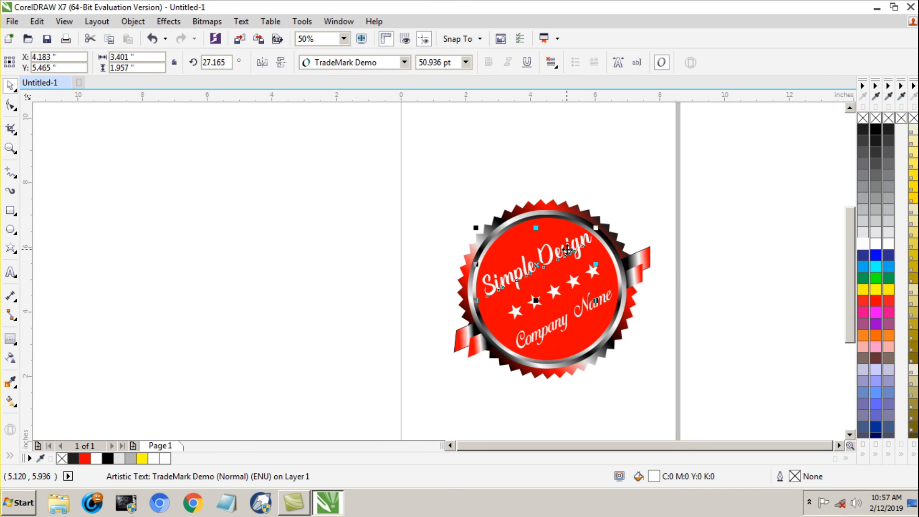
pyautogui.click(664, 283)
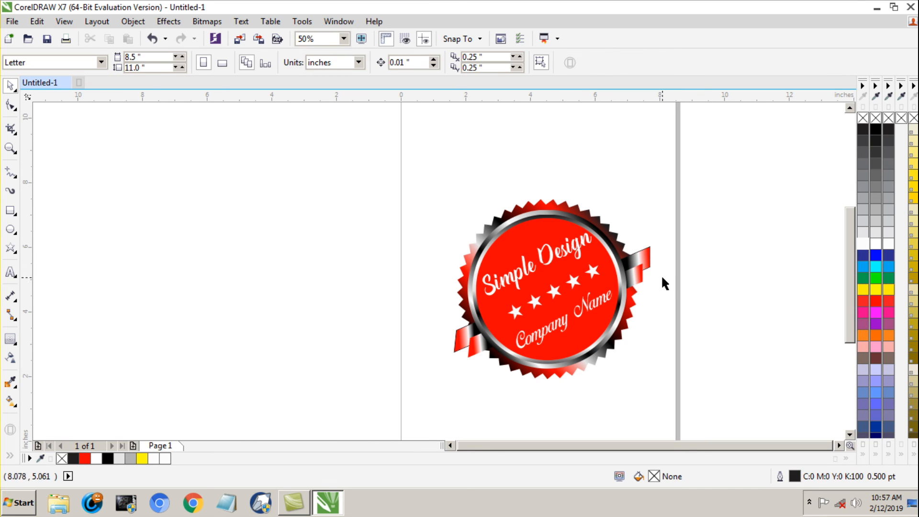
# - Ungroup the star row and place a copy of one star above "Simple Design", enlarged to about 0.98 inches wide
pyautogui.click(554, 291)
pyautogui.hotkey('ctrl', 'u')
pyautogui.click(679, 333)
pyautogui.click(573, 285)
pyautogui.moveTo(523, 238); pyautogui.dragTo(548, 258)
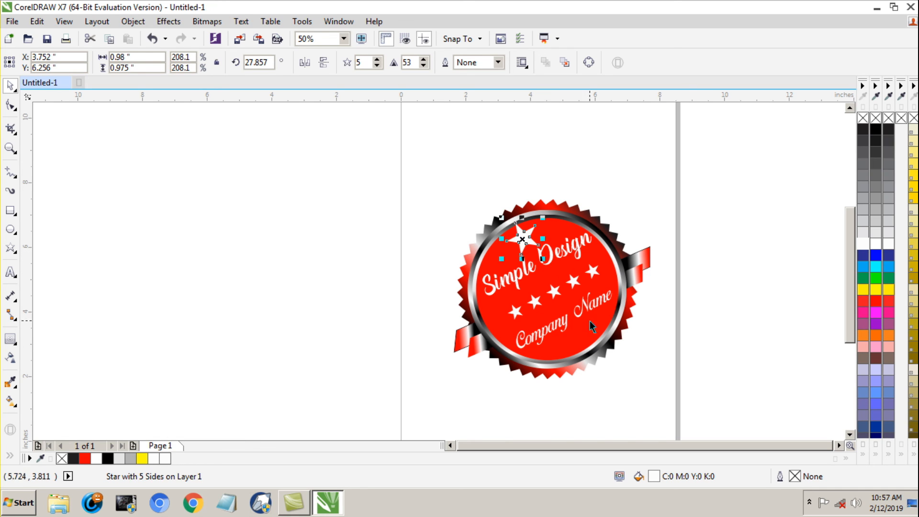
# - Scale down the single star above "Simple Design" so it fits between the title and the inner ring
pyautogui.click(711, 334)
pyautogui.click(523, 238)
pyautogui.moveTo(548, 258)
pyautogui.mouseDown()
pyautogui.moveTo(526, 240)
pyautogui.moveTo(538, 254)
pyautogui.mouseUp()
pyautogui.click(639, 287)
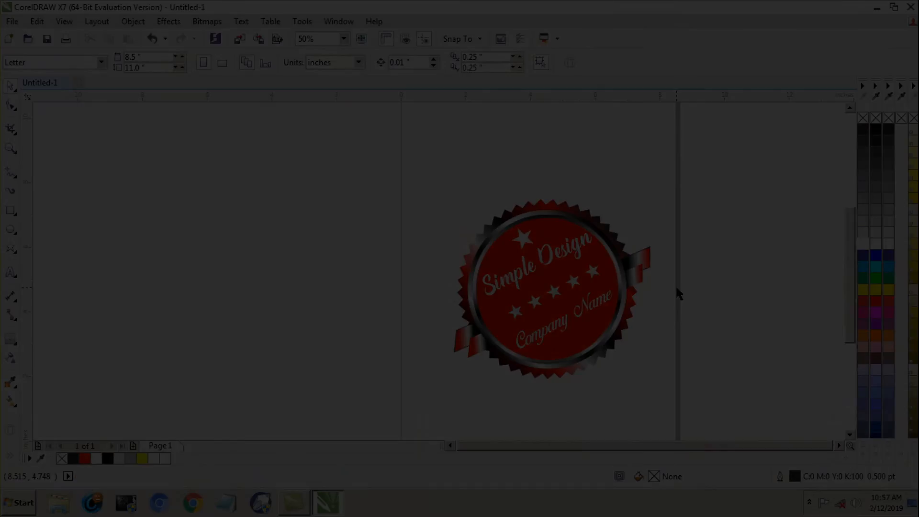